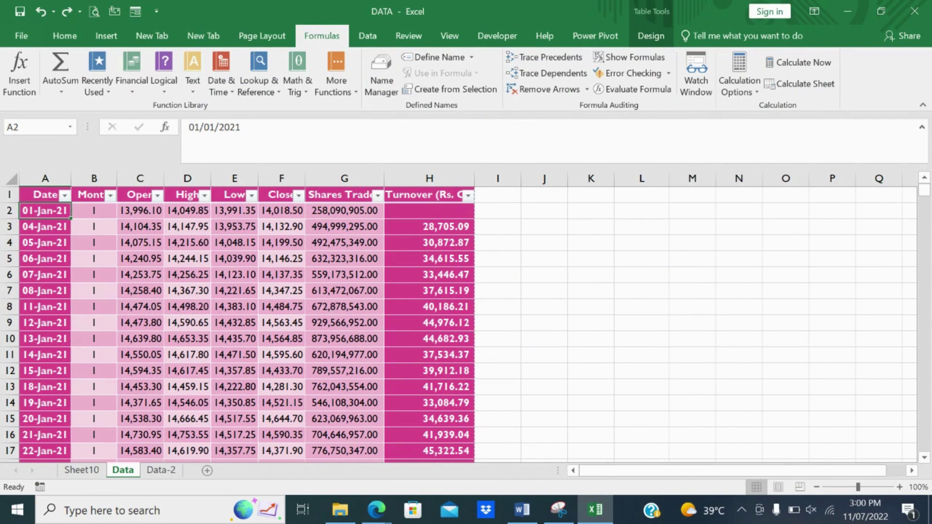
Switch to the Page Layout ribbon for the stock-price workbook
{"action": "left_click", "coordinate": [262, 36]}
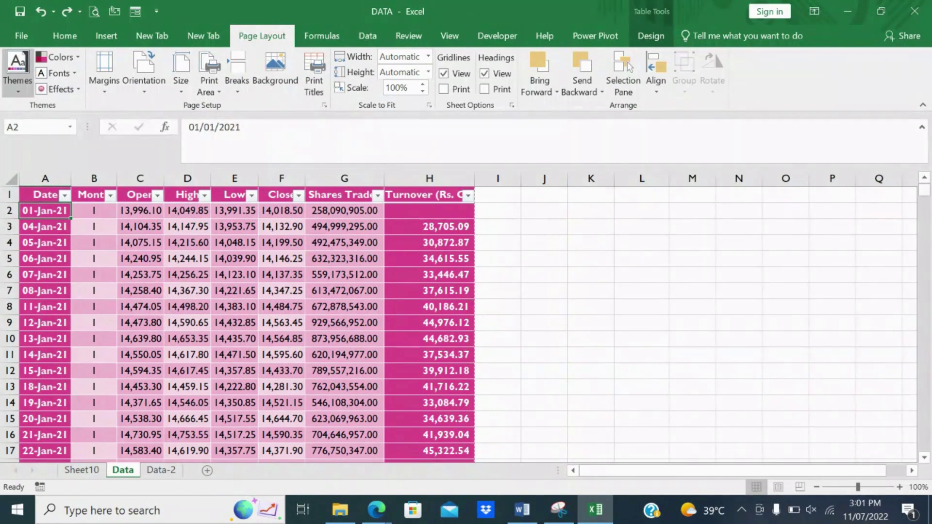
Apply the Banded theme to the workbook, turning the stock table green
{"action": "left_click", "coordinate": [18, 73]}
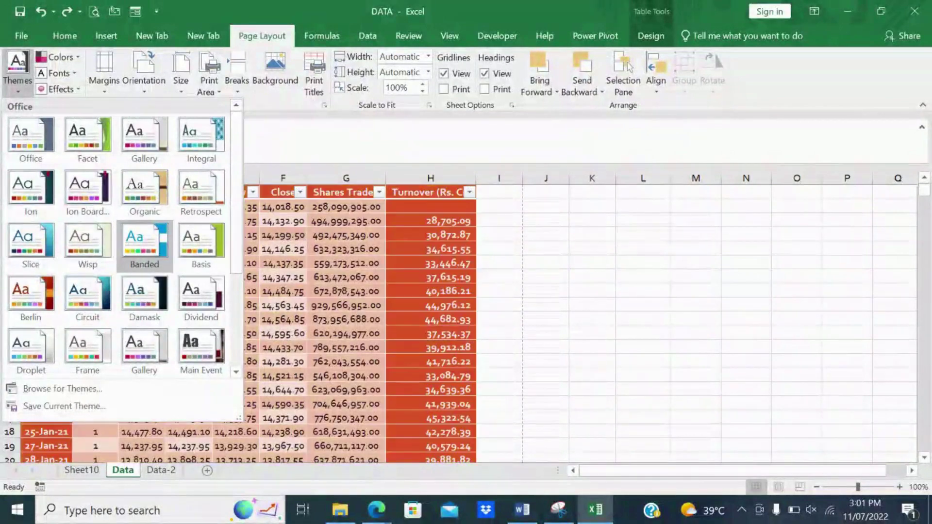
{"action": "left_click", "coordinate": [144, 243]}
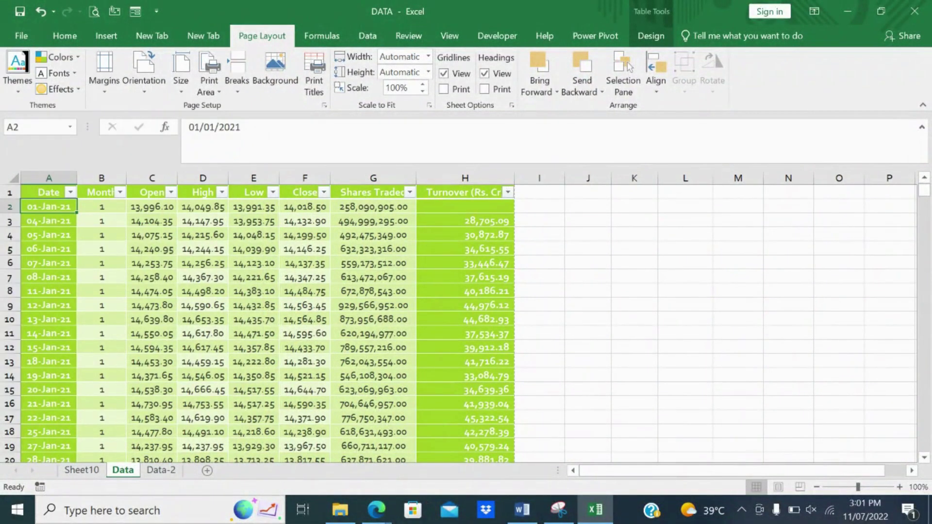
{"action": "left_click", "coordinate": [57, 57]}
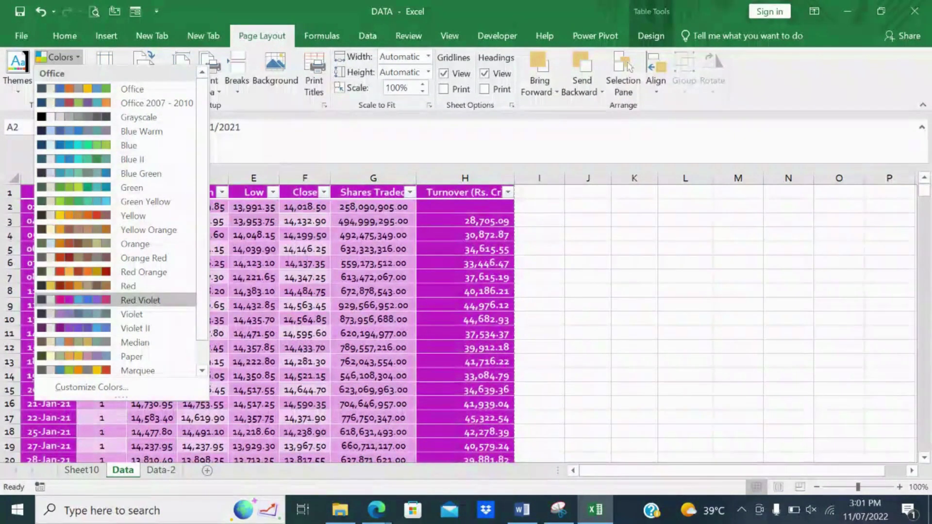
Apply the Red Violet colour scheme and Corbel theme fonts to the workbook
{"action": "left_click", "coordinate": [141, 300]}
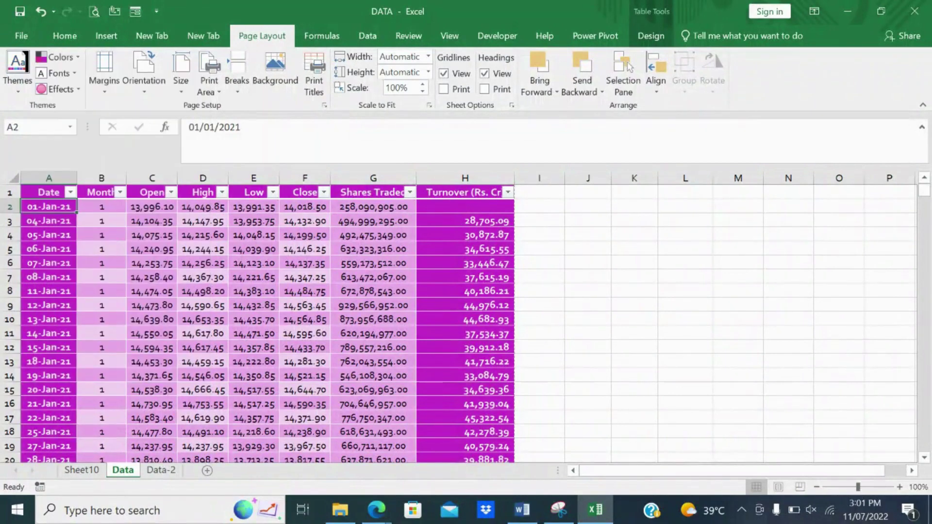
{"action": "left_click", "coordinate": [56, 73]}
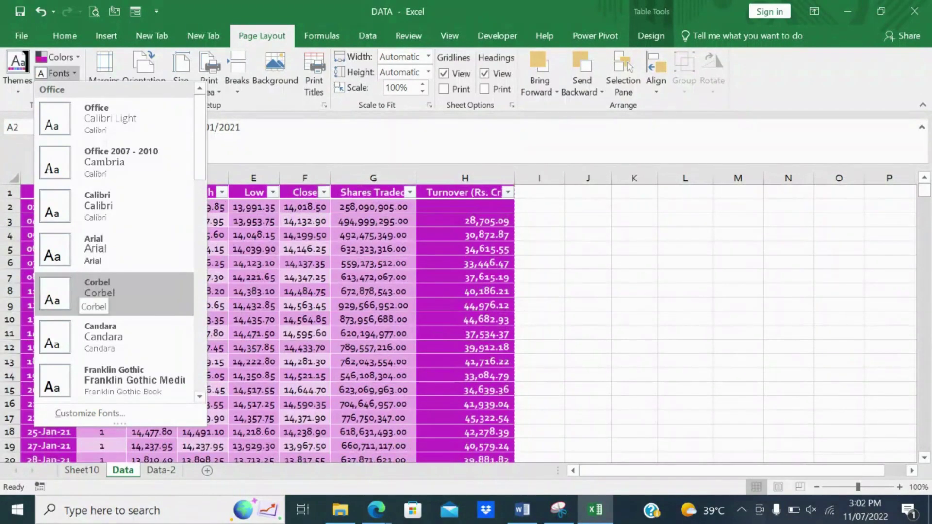
{"action": "left_click", "coordinate": [99, 293]}
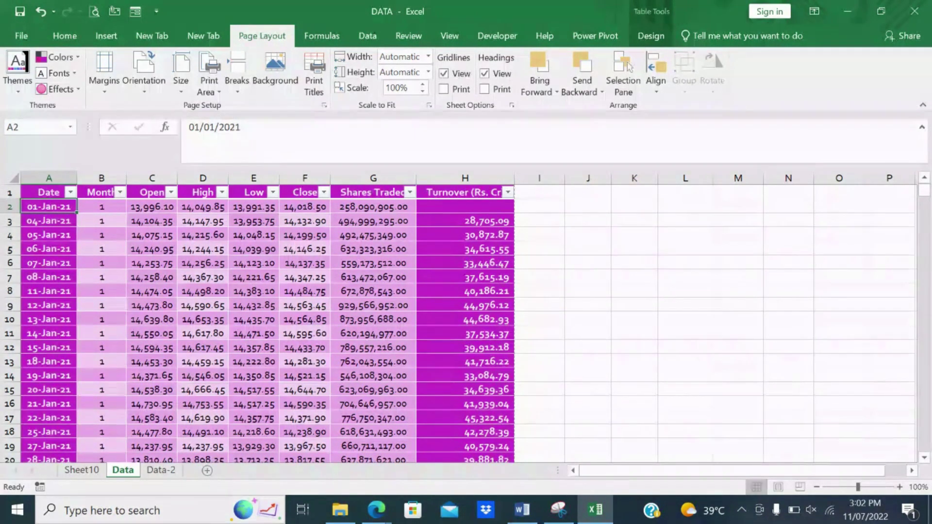
Preview margin, orientation and Custom Margins settings, cancelling Page Setup unchanged, then view paper sizes
{"action": "left_click", "coordinate": [104, 73]}
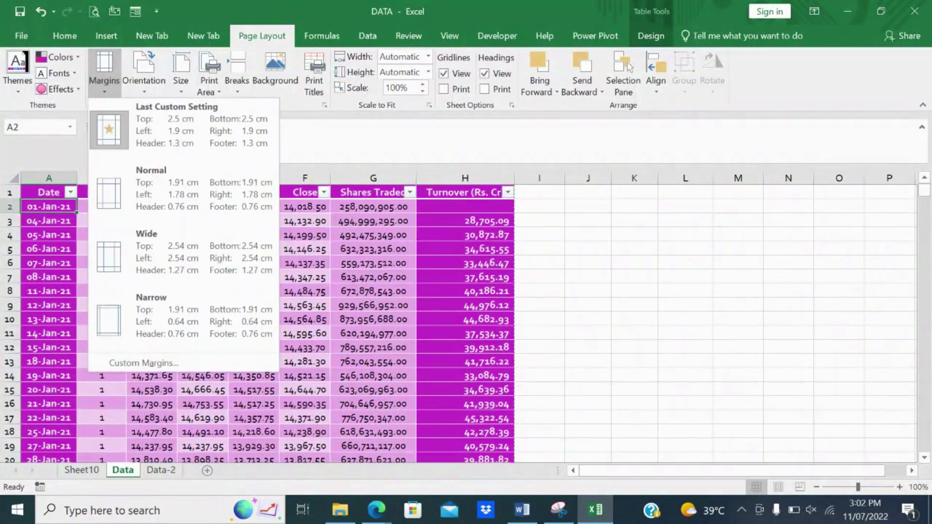
{"action": "left_click", "coordinate": [144, 73]}
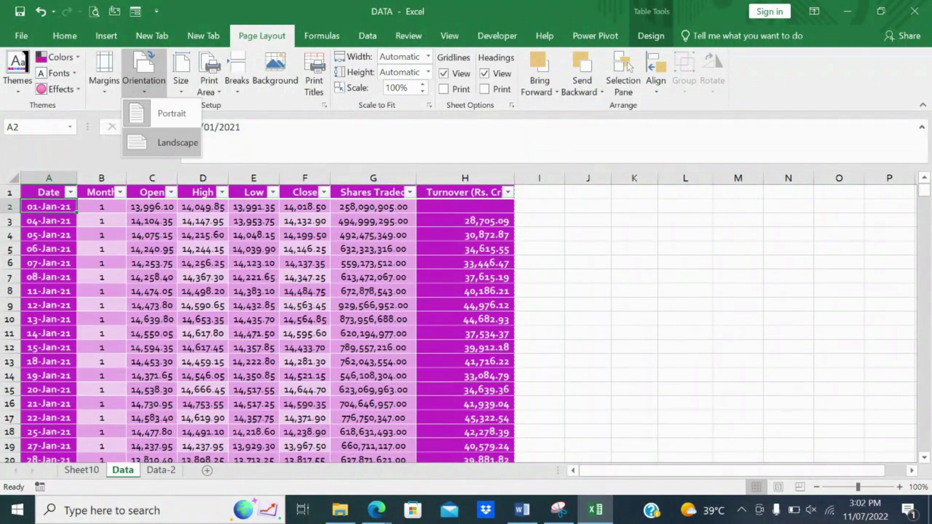
{"action": "left_click", "coordinate": [104, 73]}
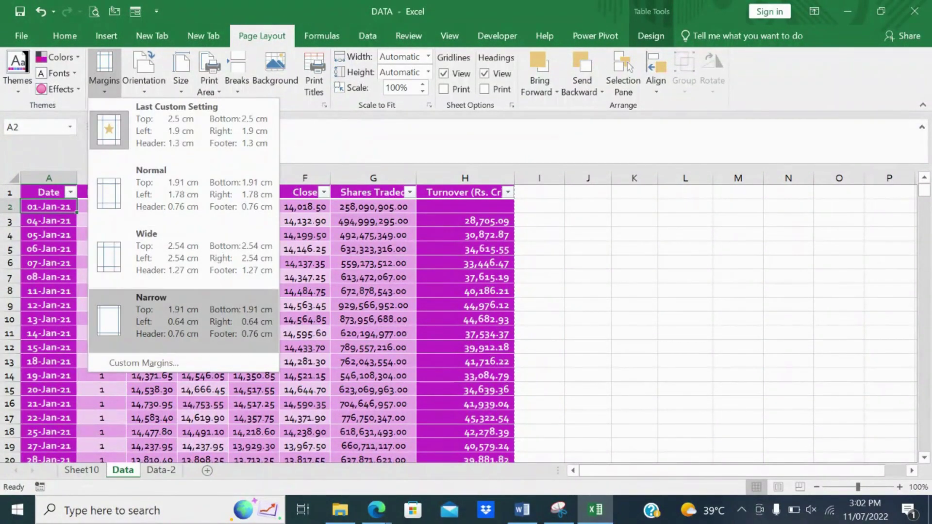
{"action": "left_click", "coordinate": [144, 363]}
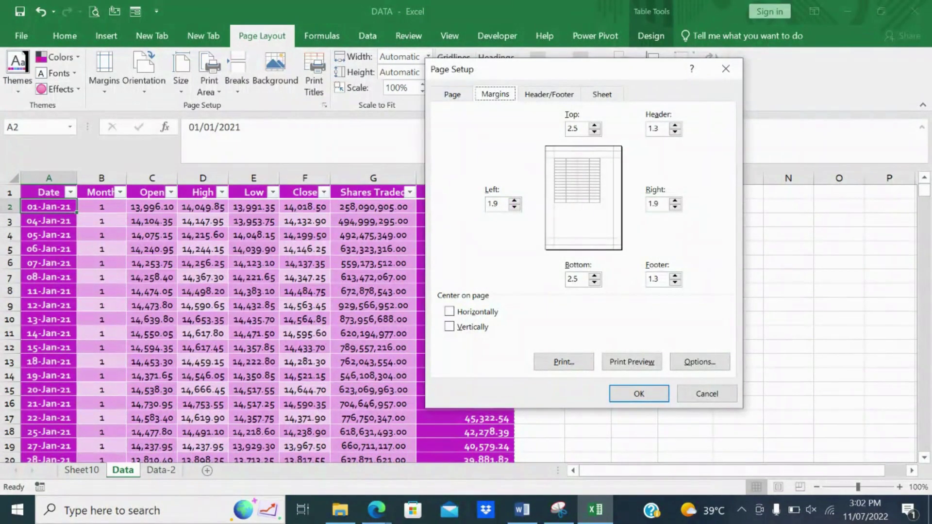
{"action": "left_click", "coordinate": [707, 393]}
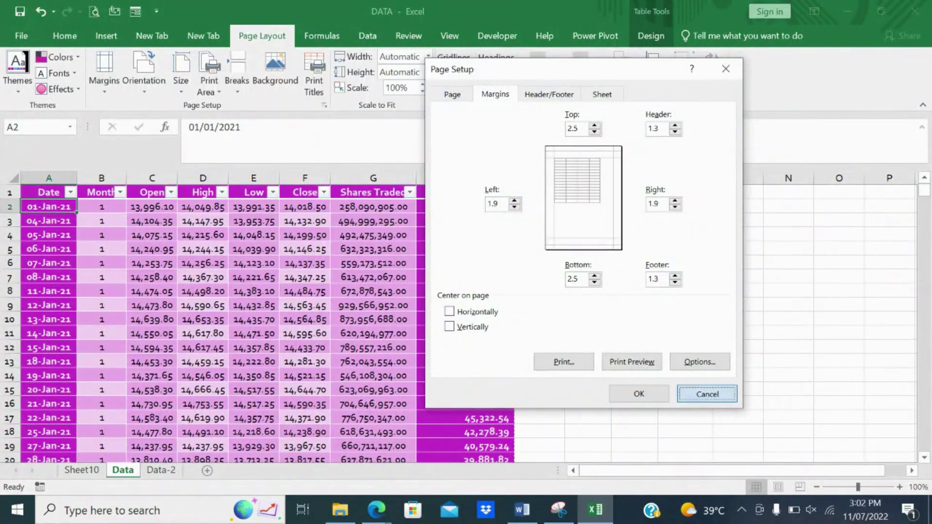
{"action": "left_click", "coordinate": [180, 73]}
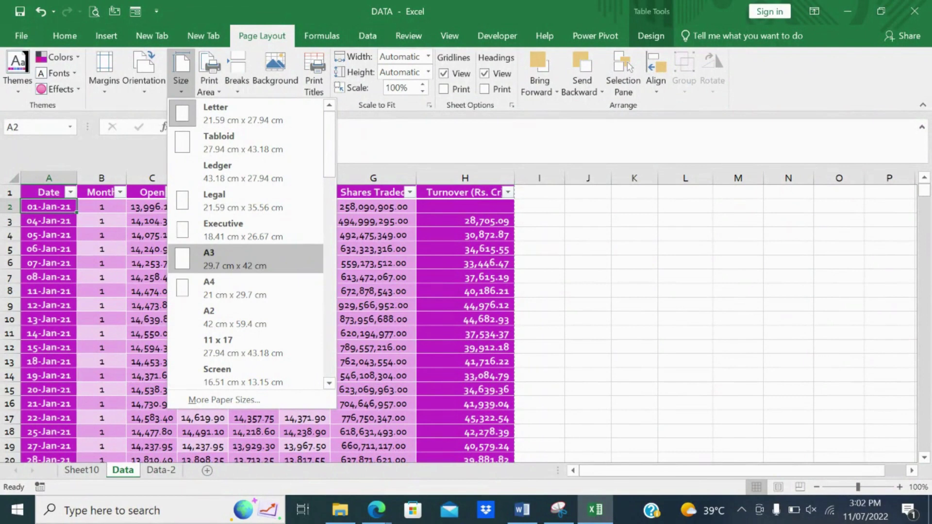
Dismiss paper sizes, check page break options, and start inserting a sheet Background picture
{"action": "left_click", "coordinate": [209, 68]}
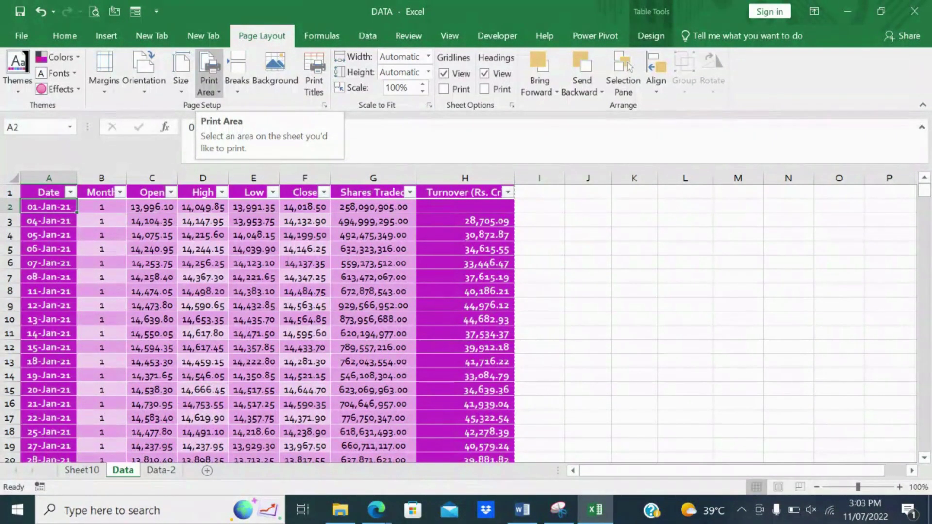
{"action": "left_click", "coordinate": [237, 73]}
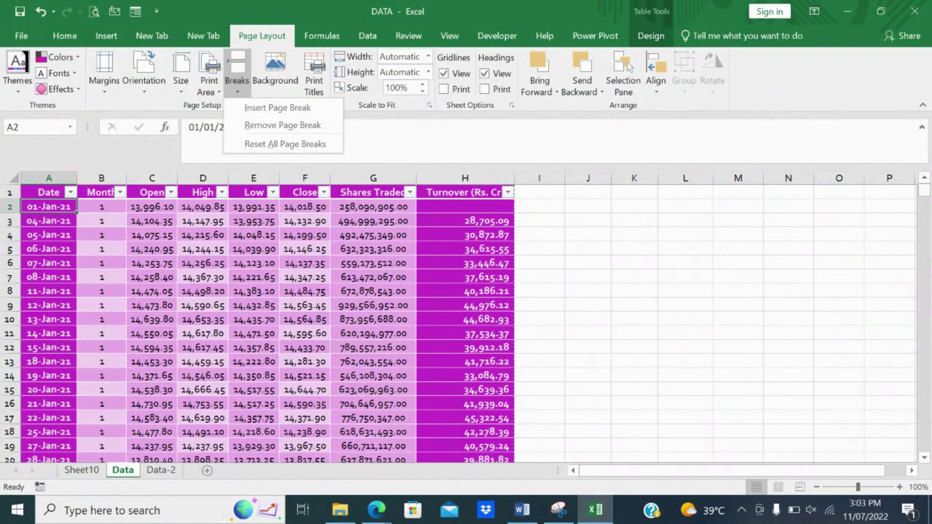
{"action": "left_click", "coordinate": [276, 68]}
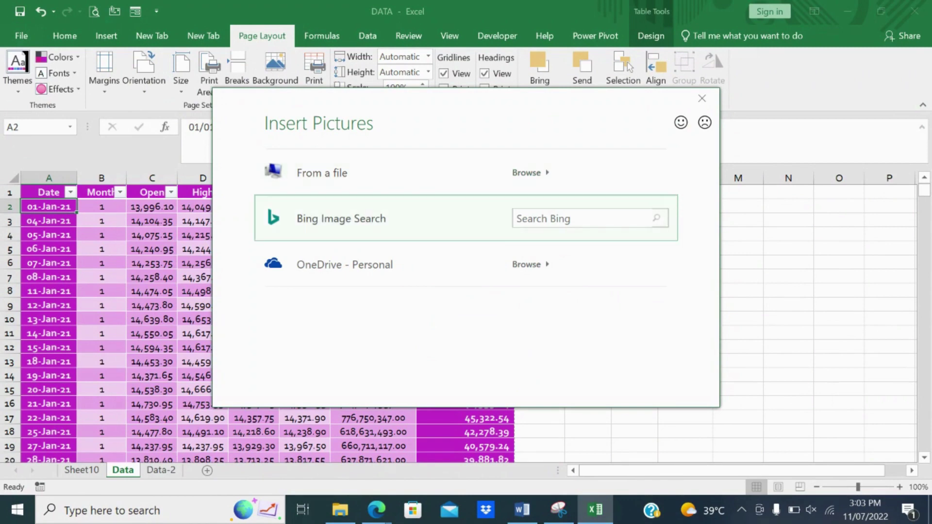
Set the email-finder advert image from Downloads as sheet background, then undo it
{"action": "left_click", "coordinate": [527, 173]}
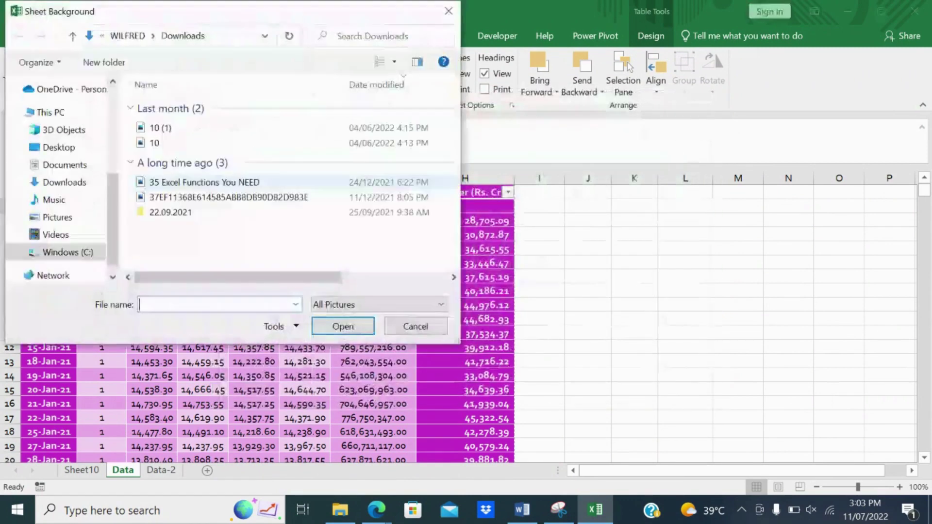
{"action": "double_click", "coordinate": [190, 158]}
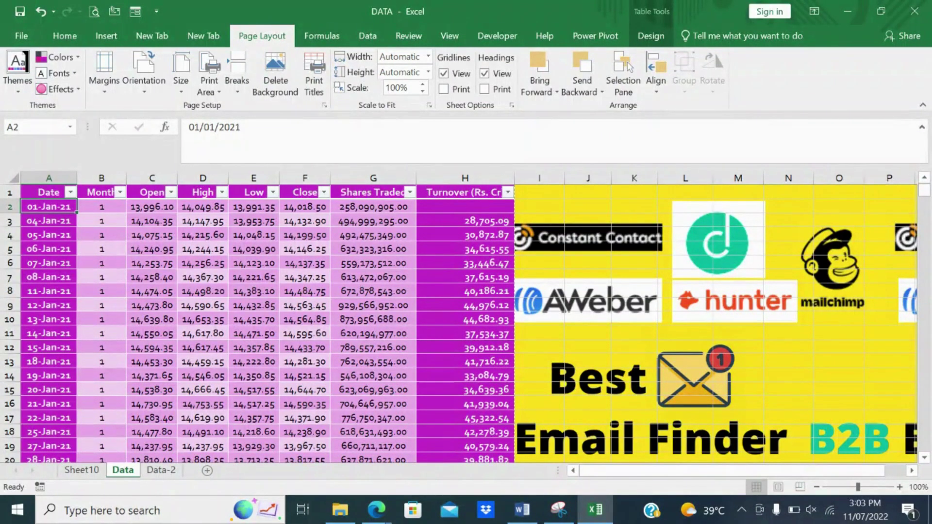
{"action": "key", "text": "ctrl+z"}
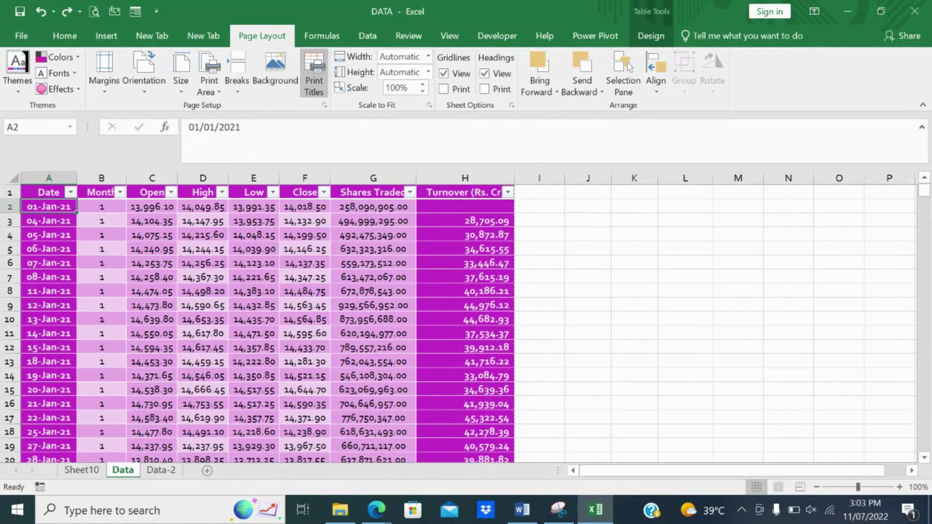
Set row 1 to repeat as the print title row on every page
{"action": "left_click", "coordinate": [314, 78]}
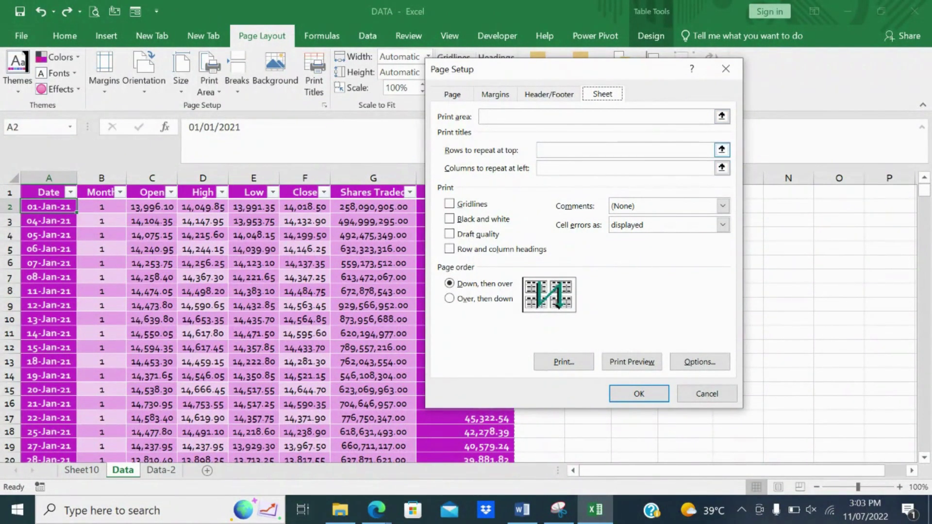
{"action": "left_click", "coordinate": [722, 149]}
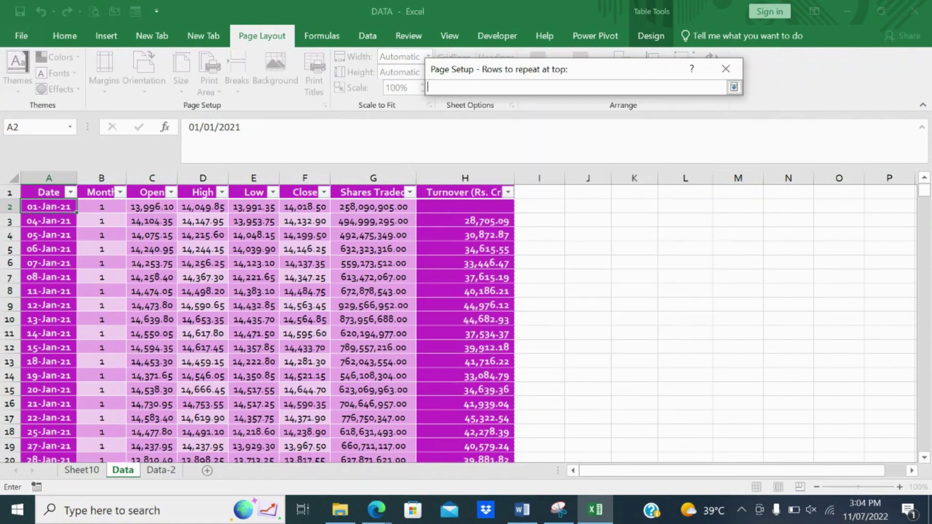
{"action": "left_click", "coordinate": [10, 192]}
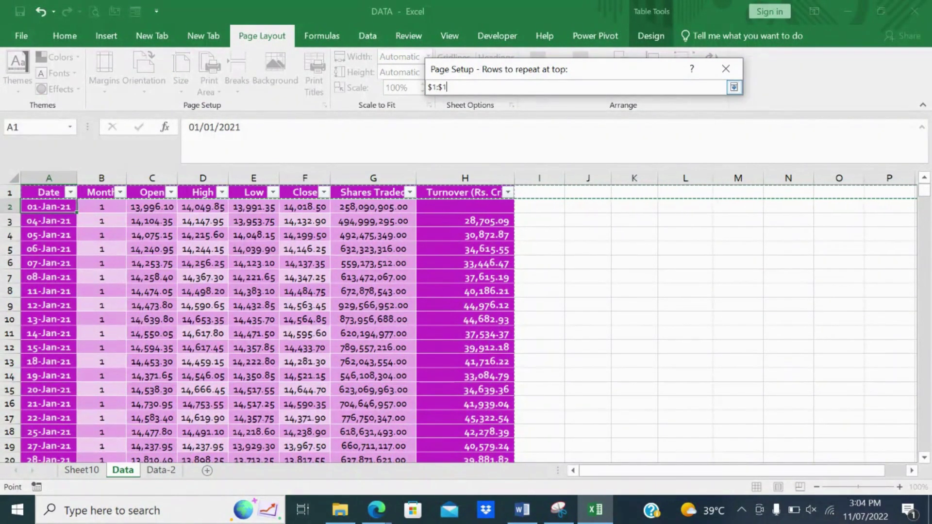
{"action": "left_click", "coordinate": [734, 86]}
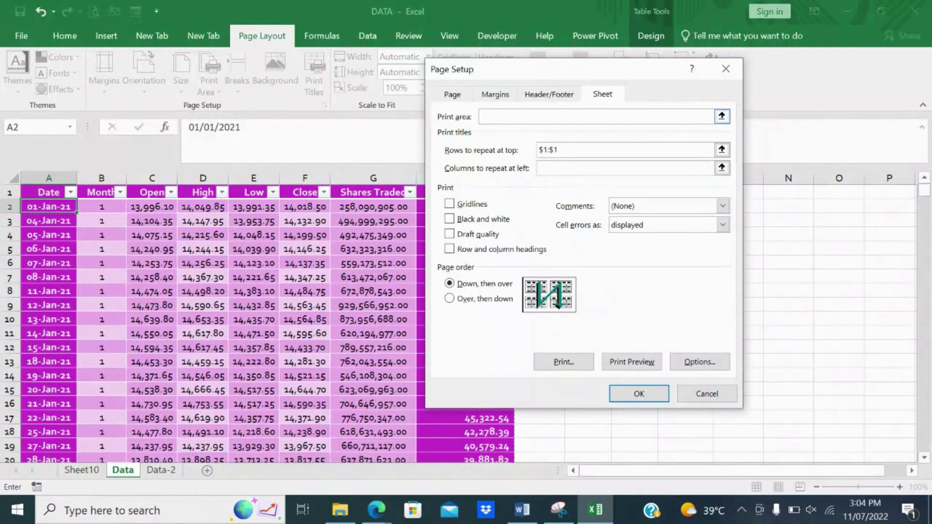
Add the page number to the footer's right section and apply the page setup
{"action": "left_click", "coordinate": [549, 94]}
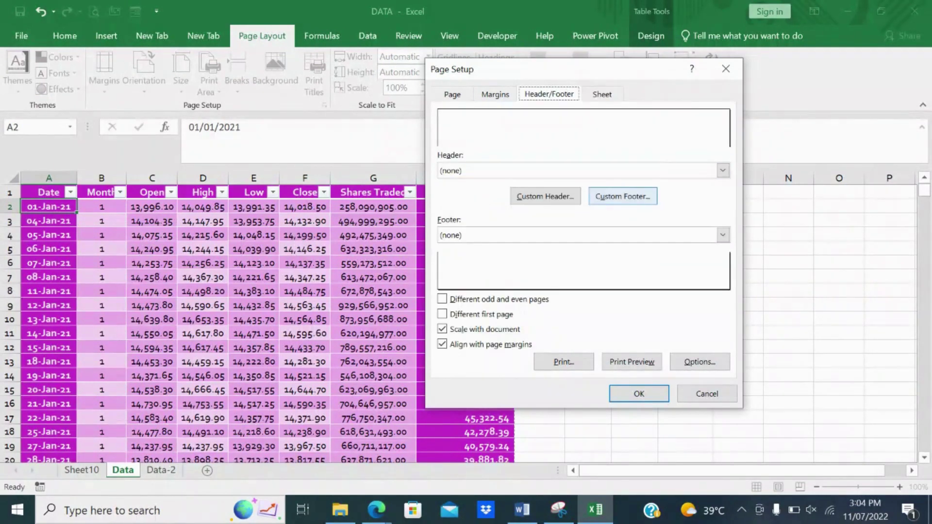
{"action": "left_click", "coordinate": [623, 196]}
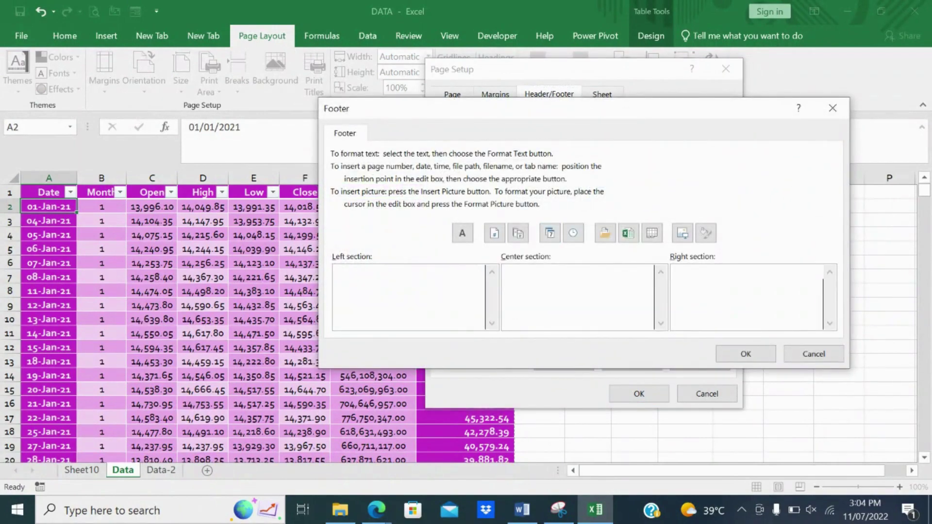
{"action": "left_click", "coordinate": [494, 234]}
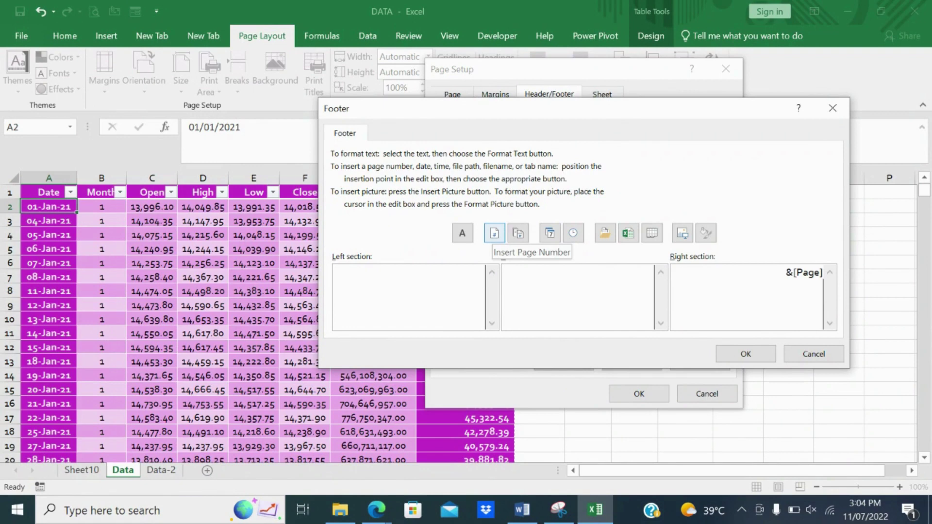
{"action": "left_click", "coordinate": [745, 354]}
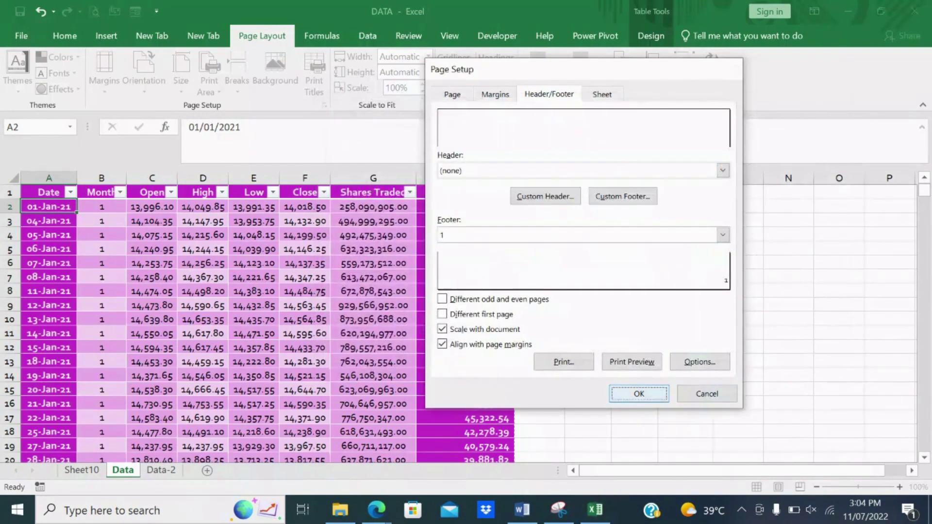
{"action": "left_click", "coordinate": [639, 394]}
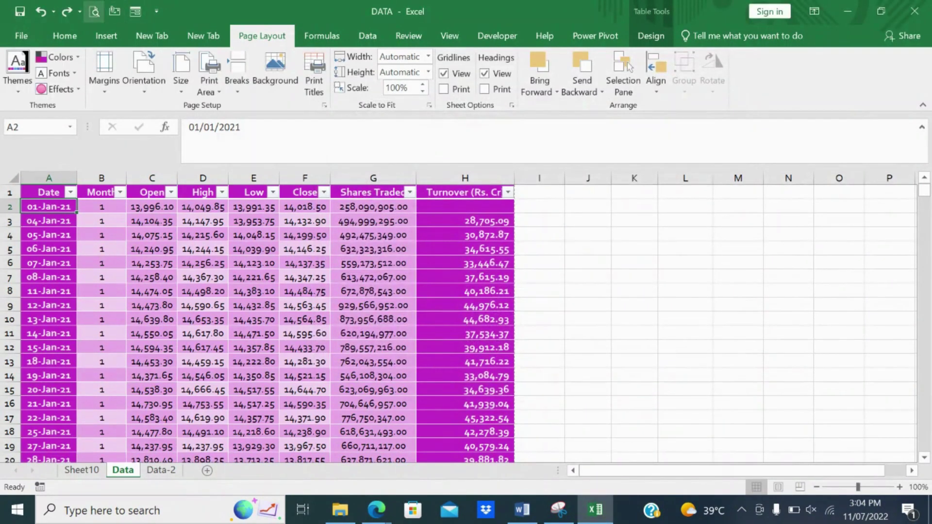
{"action": "left_click", "coordinate": [94, 11]}
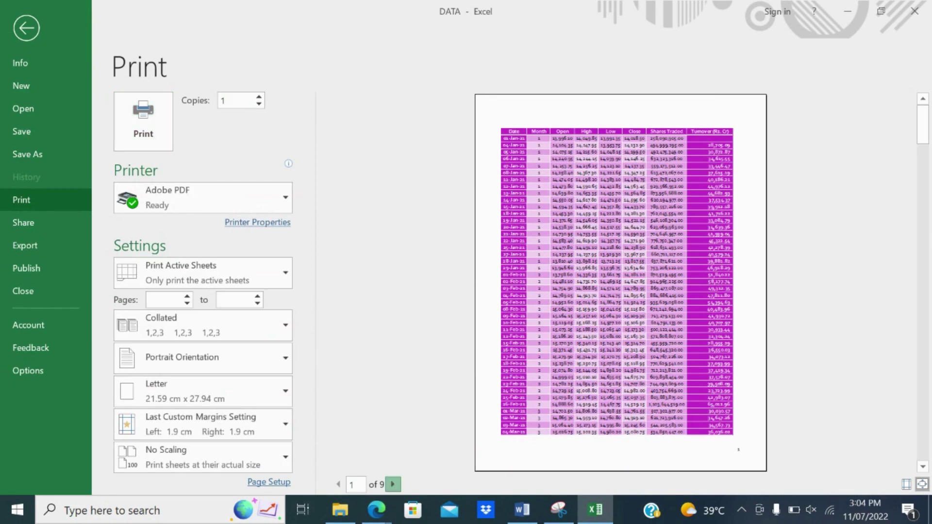
{"action": "left_click", "coordinate": [392, 484]}
{"action": "left_click", "coordinate": [392, 484]}
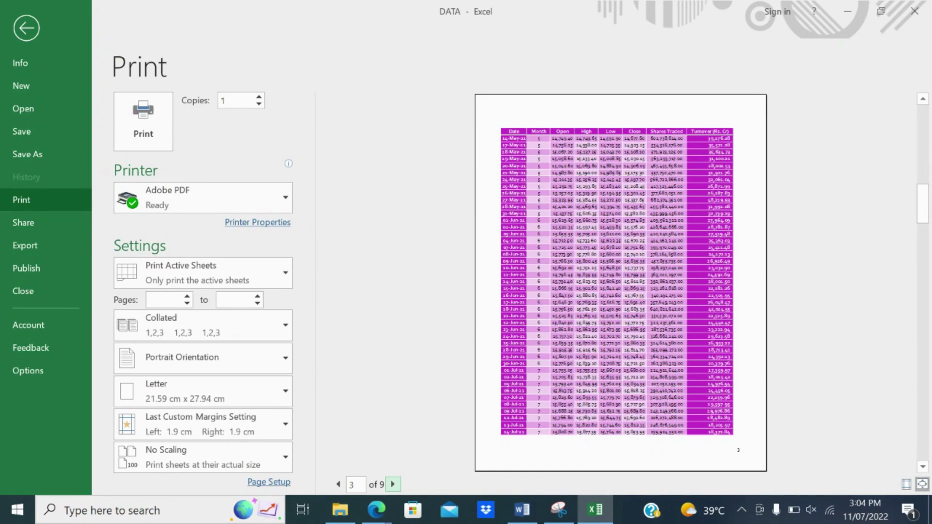
{"action": "left_click", "coordinate": [393, 485]}
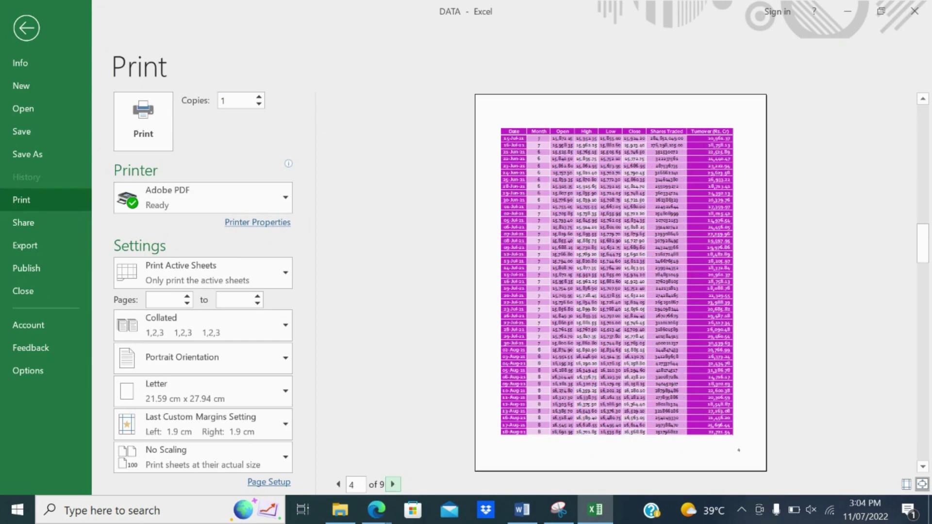
{"action": "left_click", "coordinate": [393, 484]}
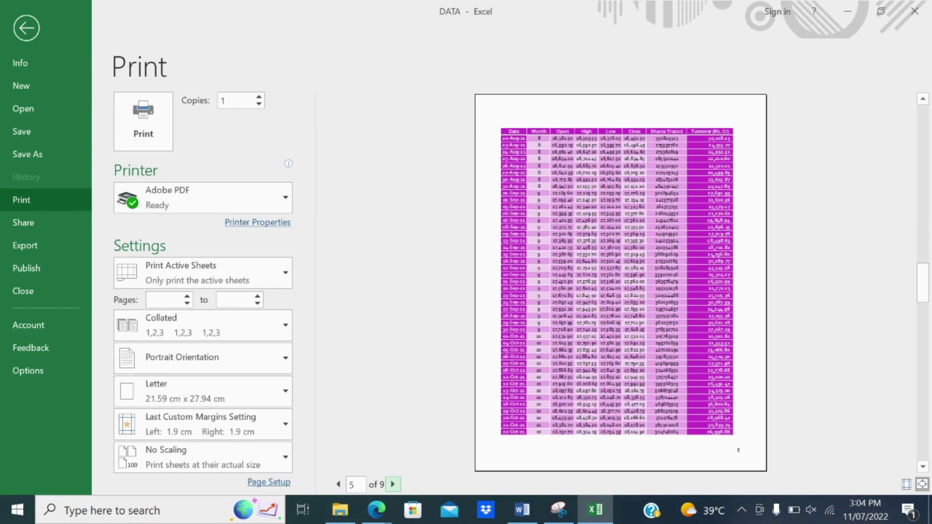
{"action": "key", "text": "Escape"}
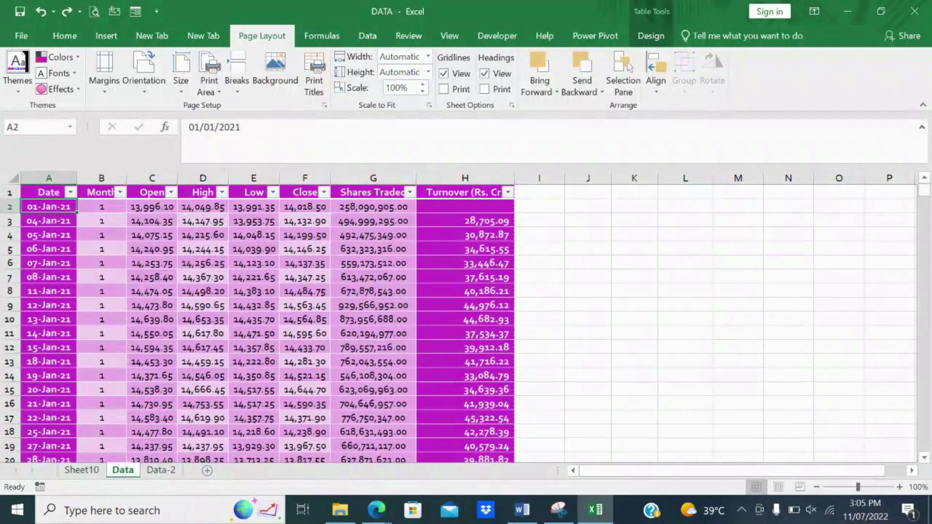
Select cell I2 beside the table and show the Formulas ribbon
{"action": "left_click", "coordinate": [540, 206]}
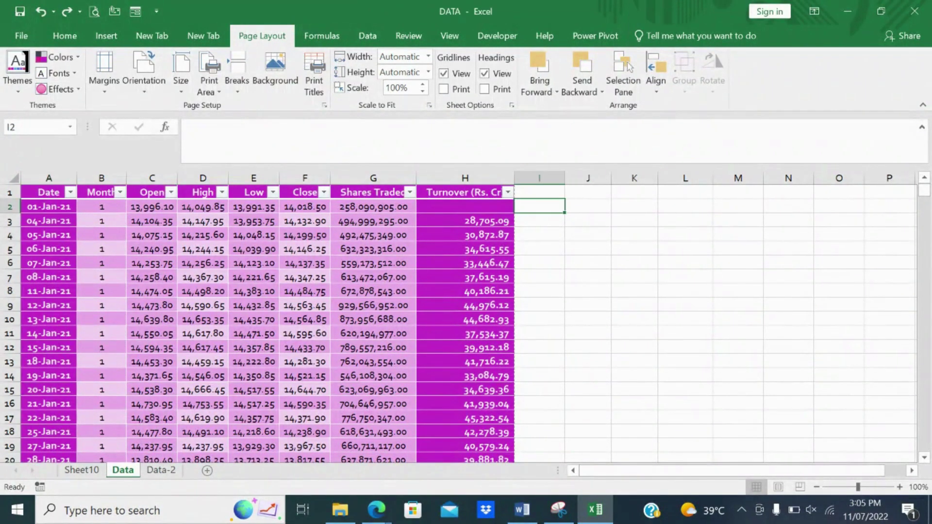
{"action": "left_click", "coordinate": [321, 35]}
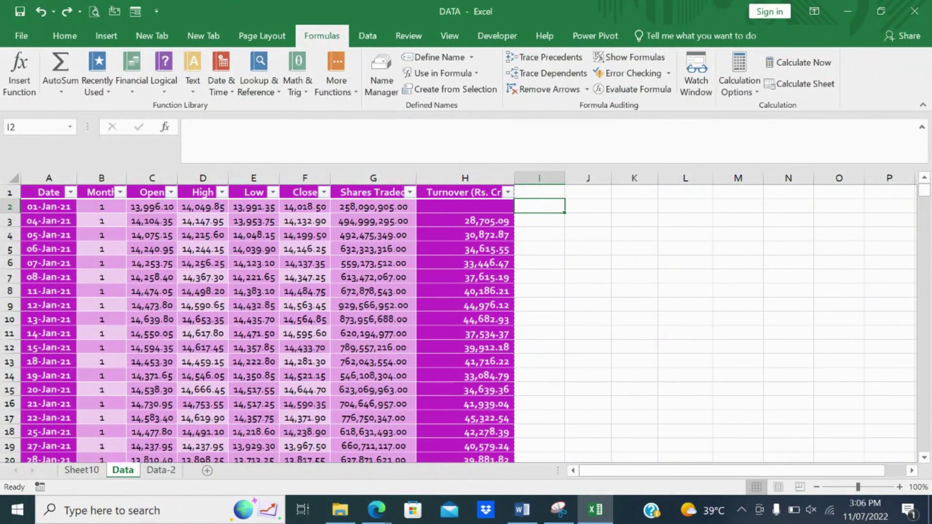
Enter =SUM(H3:H8) in J2, totalling the turnover as 205,441.38
{"action": "left_click", "coordinate": [589, 206]}
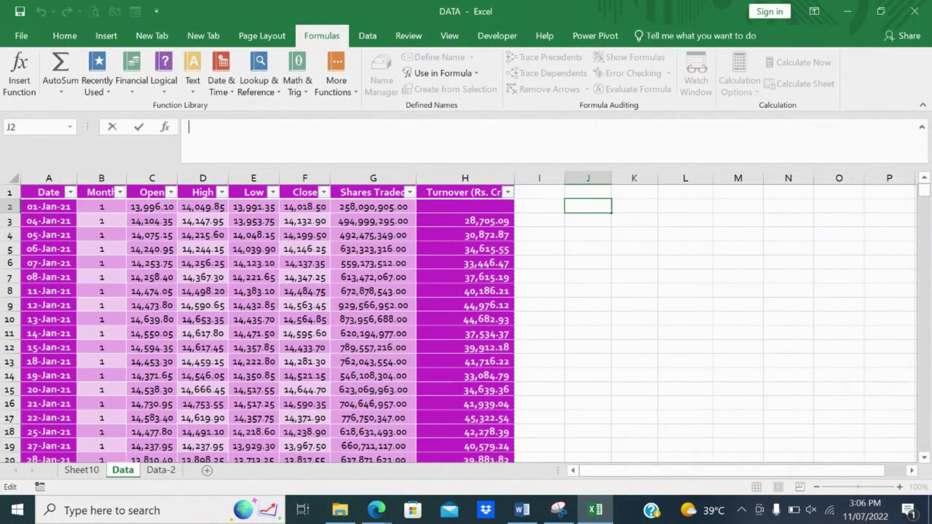
{"action": "type", "text": "=su"}
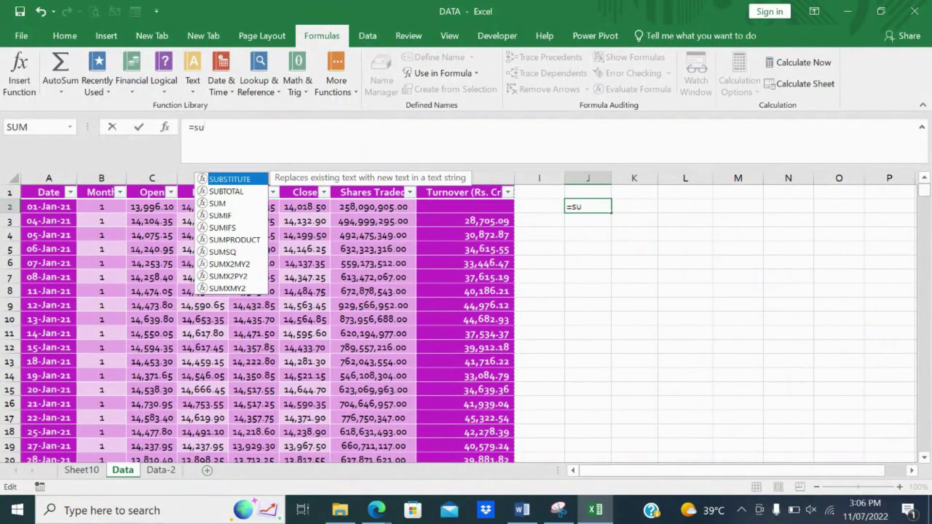
{"action": "type", "text": "m"}
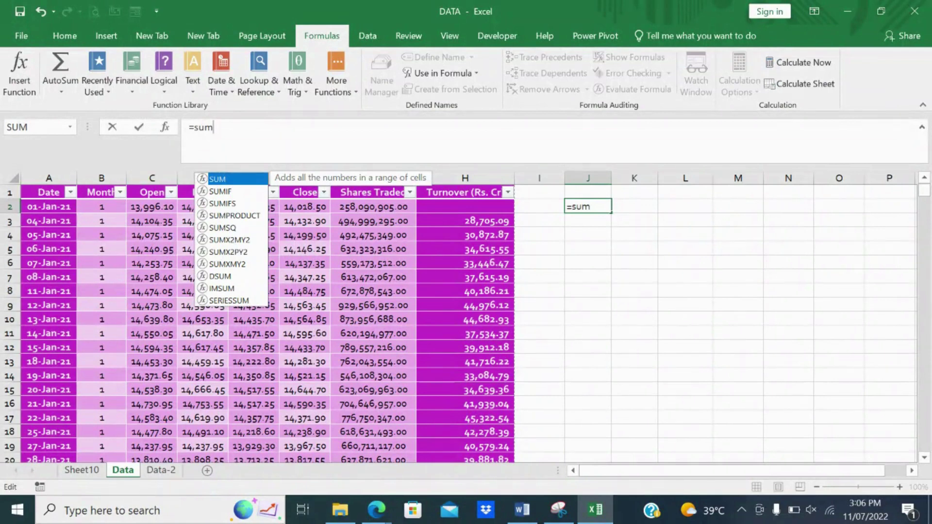
{"action": "key", "text": "Tab"}
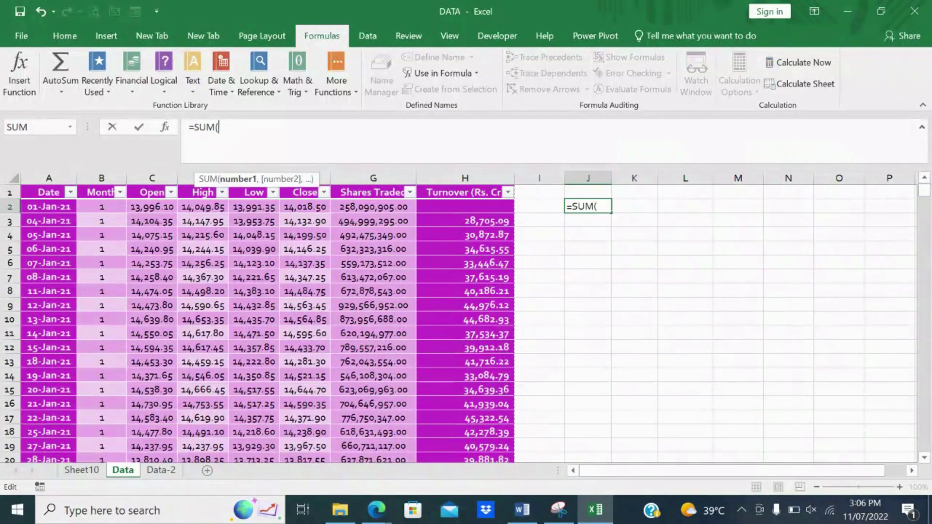
{"action": "left_click_drag", "start_coordinate": [465, 221], "coordinate": [486, 292]}
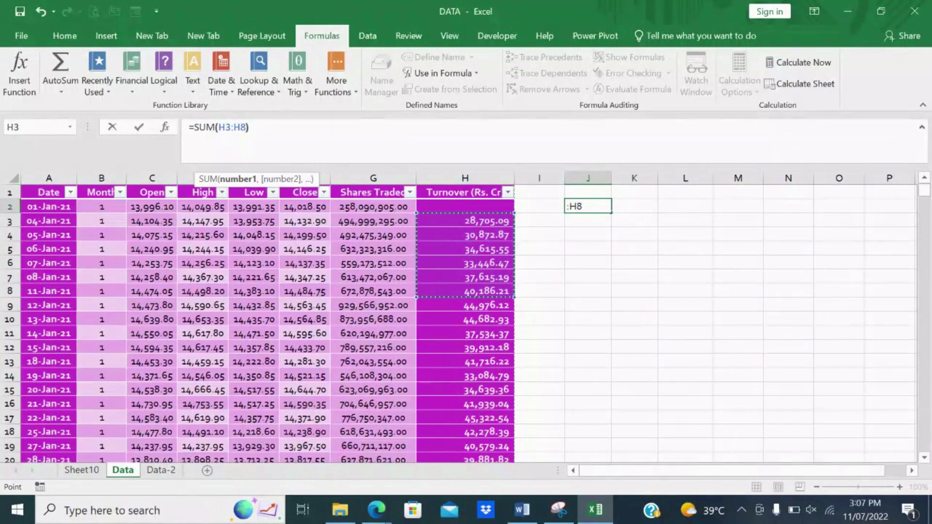
{"action": "type", "text": ")"}
{"action": "key", "text": "Return"}
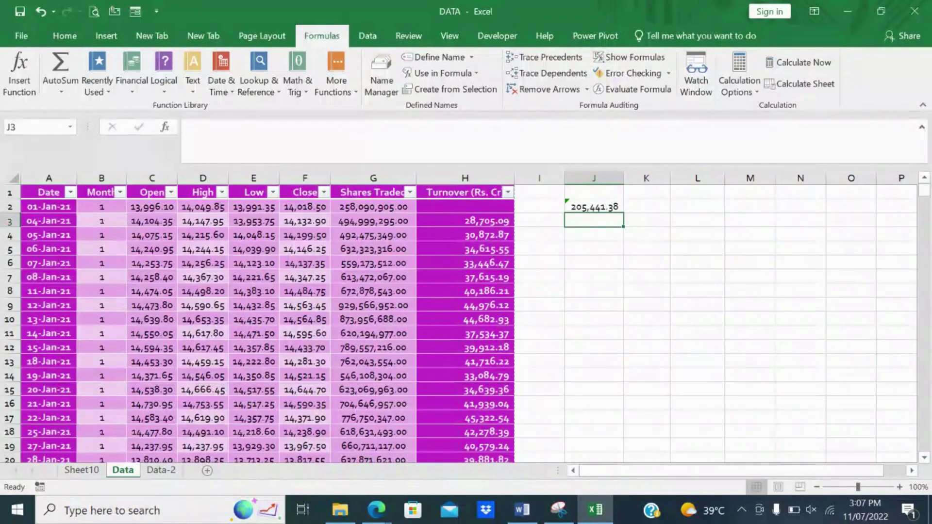
Reopen J2's formula, then cancel the edit, keeping =SUM(H3:H8)
{"action": "double_click", "coordinate": [593, 207]}
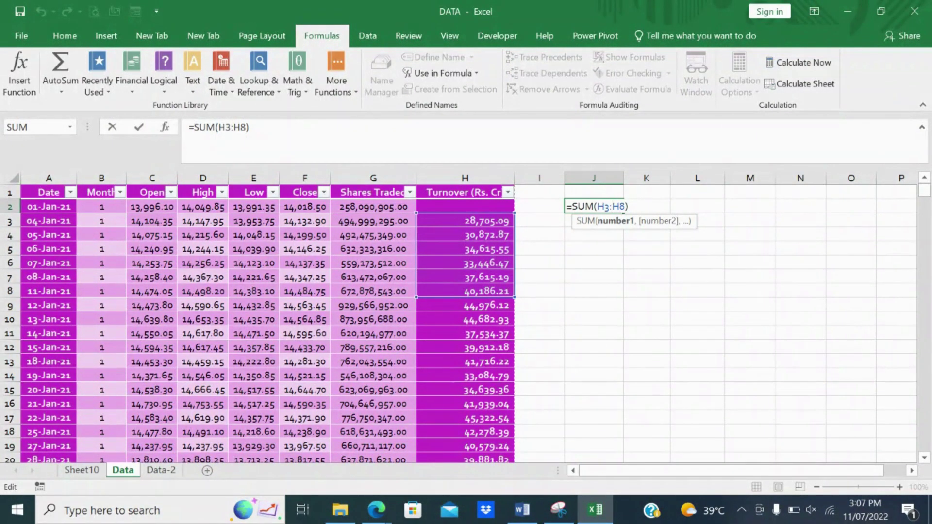
{"action": "left_click", "coordinate": [65, 35]}
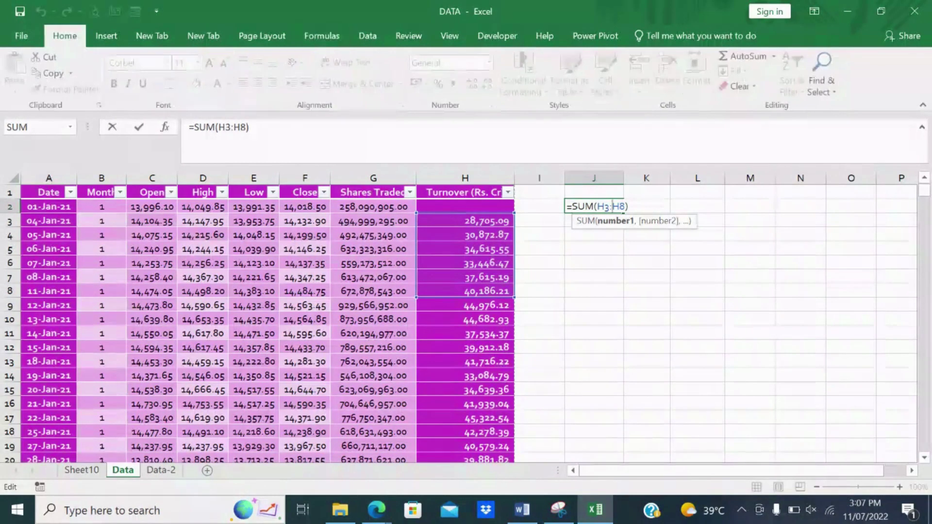
{"action": "left_click_drag", "start_coordinate": [485, 221], "coordinate": [505, 265]}
{"action": "key", "text": "Escape"}
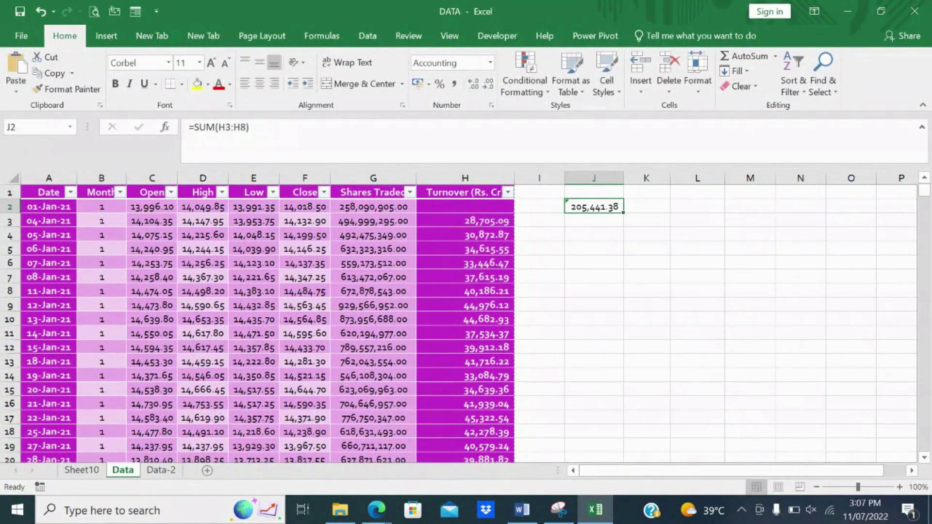
Give the turnover cells H3:H8 a yellow fill and red figures
{"action": "left_click_drag", "start_coordinate": [486, 221], "coordinate": [485, 291]}
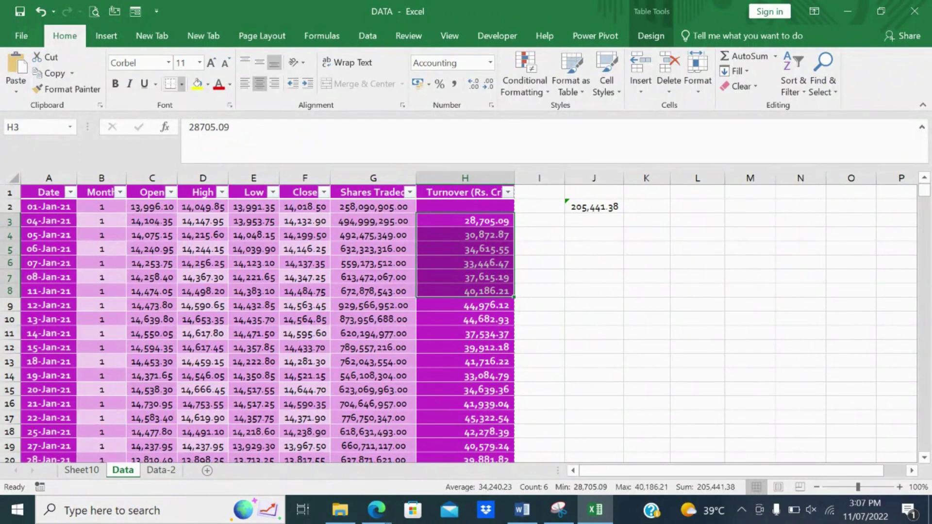
{"action": "left_click", "coordinate": [197, 83]}
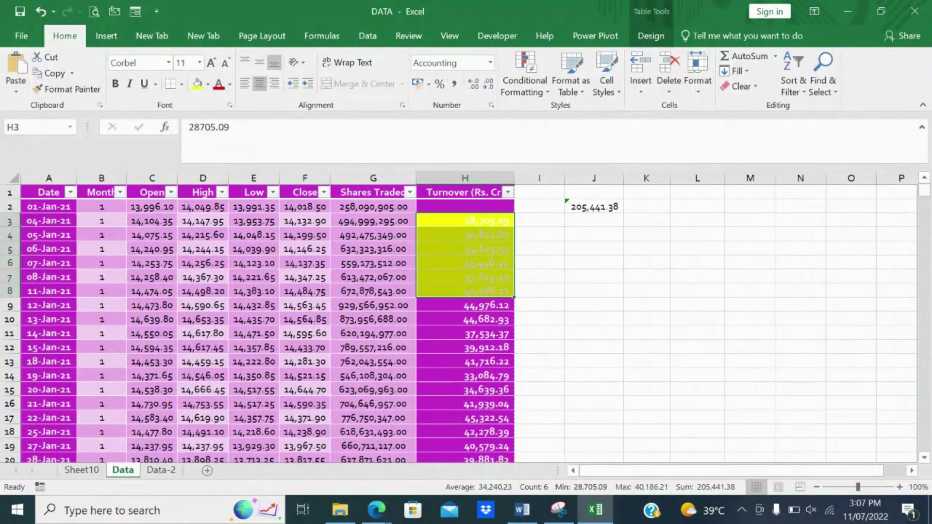
{"action": "left_click", "coordinate": [219, 83]}
{"action": "left_click", "coordinate": [594, 248]}
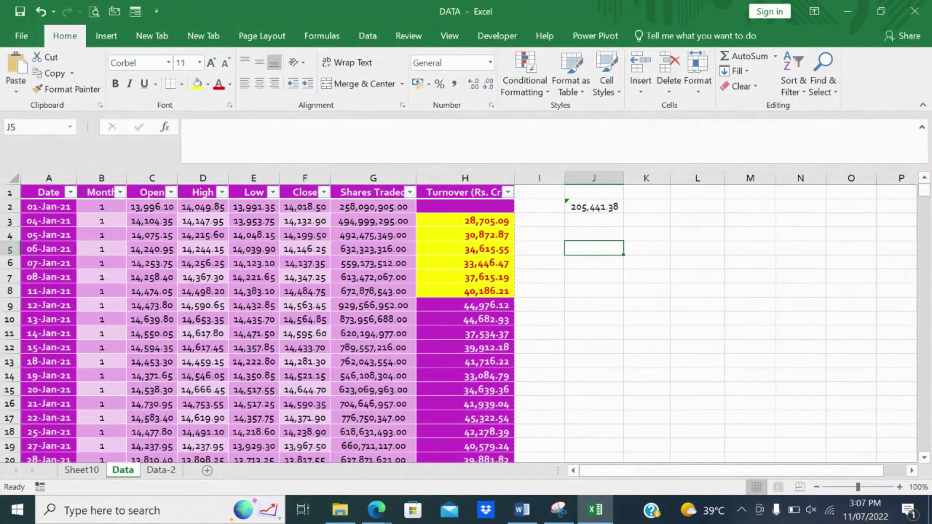
{"action": "left_click", "coordinate": [263, 35]}
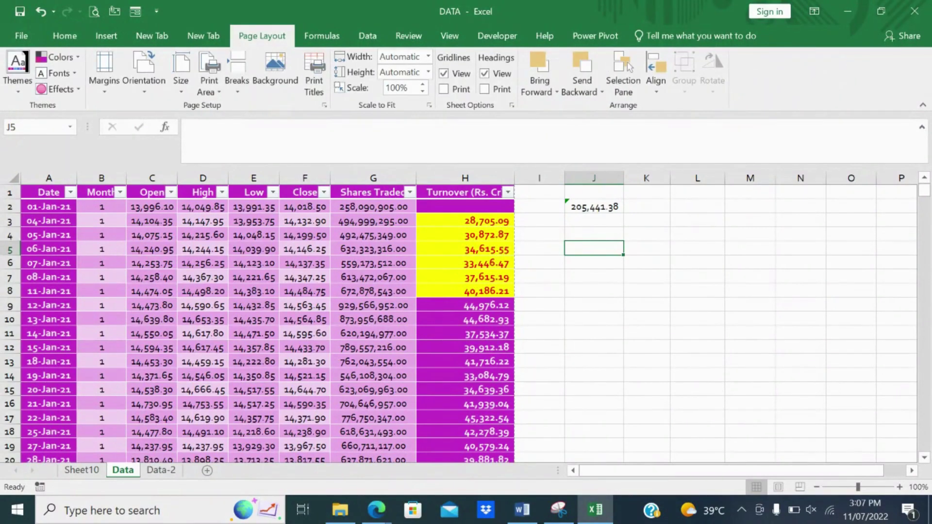
{"action": "left_click", "coordinate": [594, 221]}
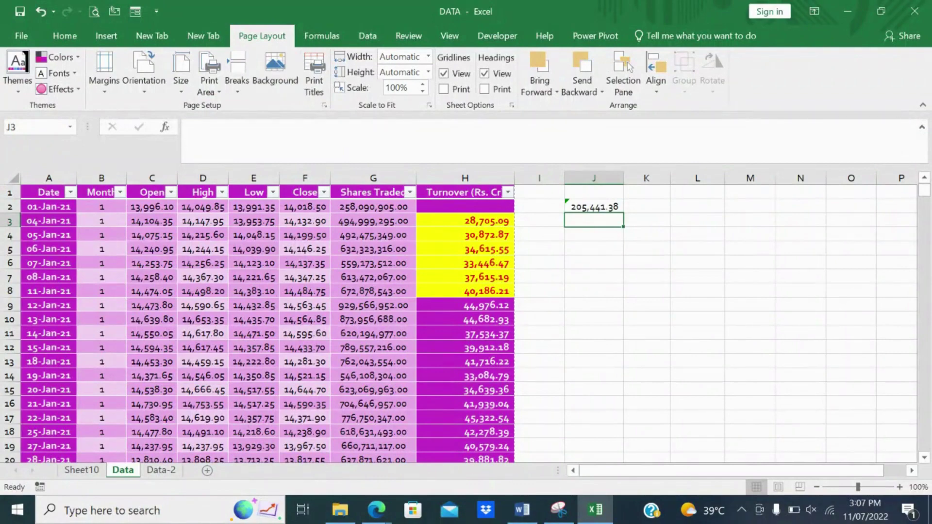
Insert the DATE function into J3, choosing it from the Date & Time category
{"action": "left_click", "coordinate": [322, 35]}
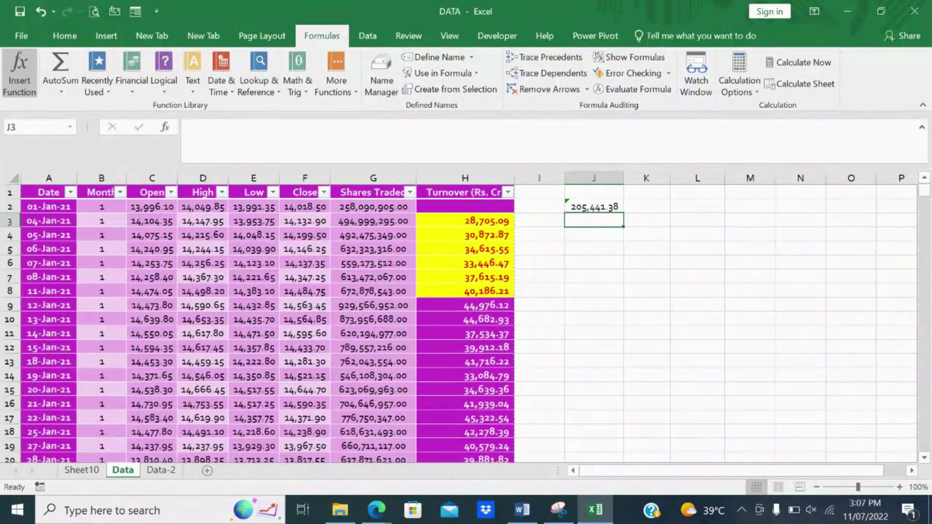
{"action": "left_click", "coordinate": [20, 73]}
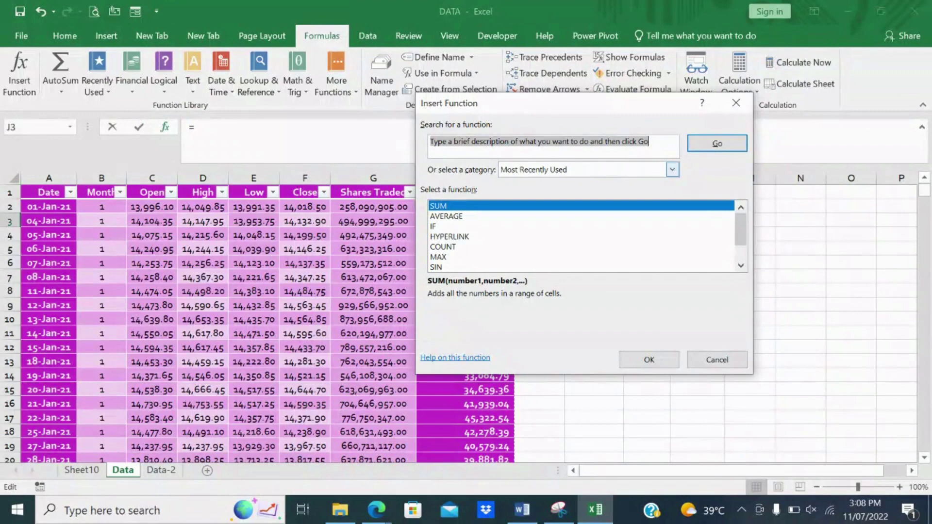
{"action": "left_click", "coordinate": [672, 169]}
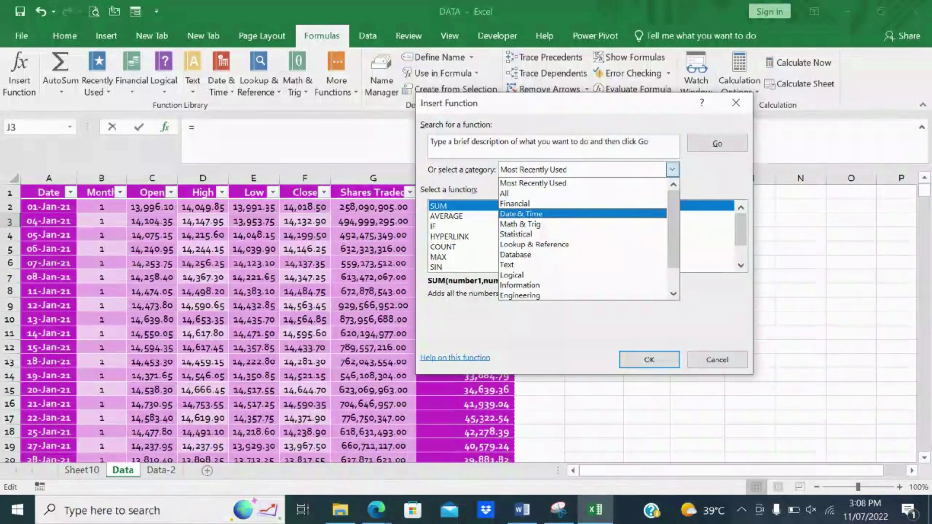
{"action": "left_click", "coordinate": [521, 214]}
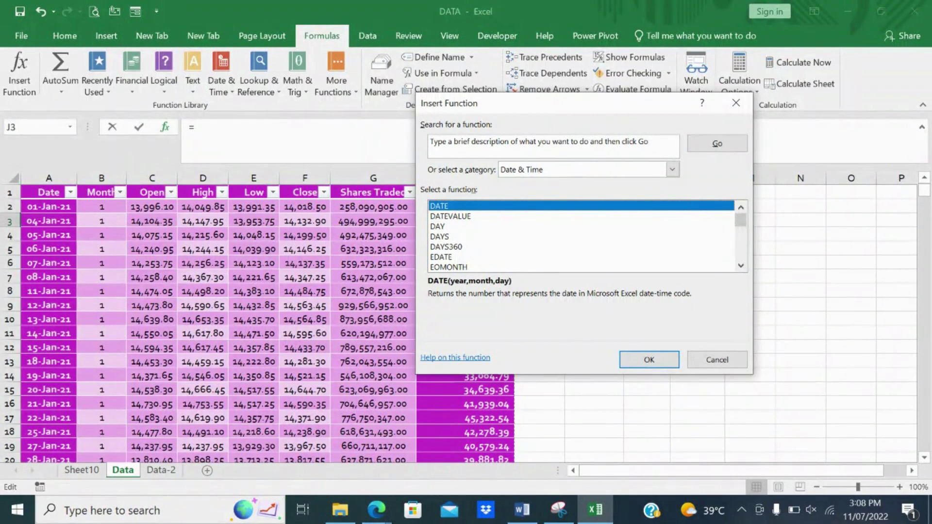
{"action": "scroll", "coordinate": [583, 236], "scroll_direction": "down", "scroll_amount": 6}
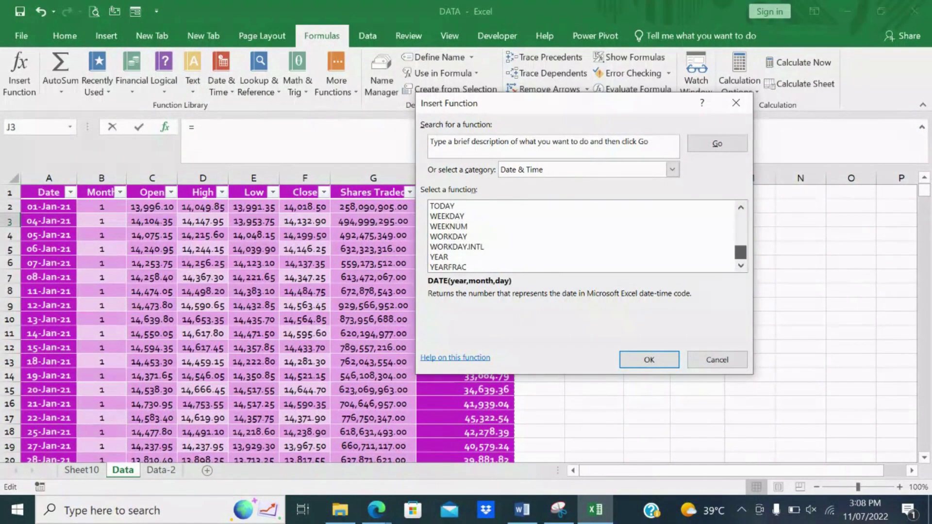
{"action": "scroll", "coordinate": [582, 236], "scroll_direction": "up", "scroll_amount": 6}
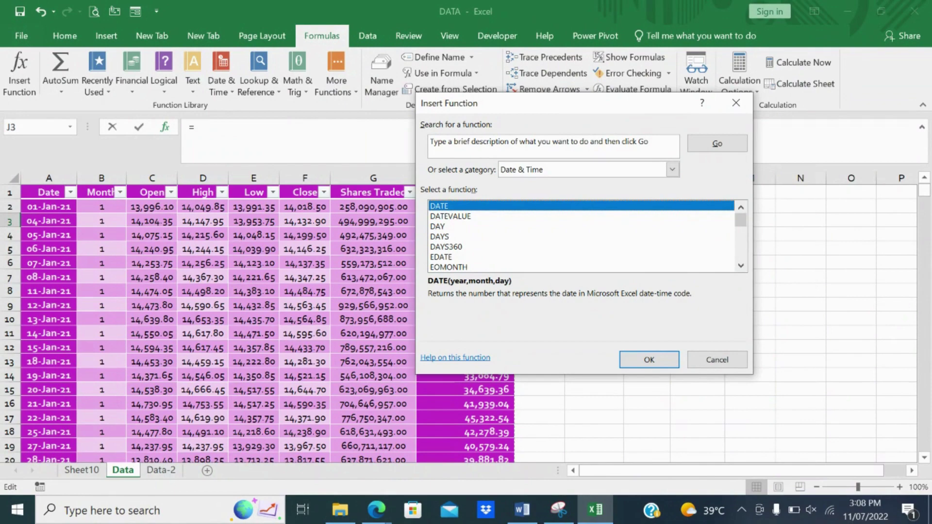
{"action": "key", "text": "Return"}
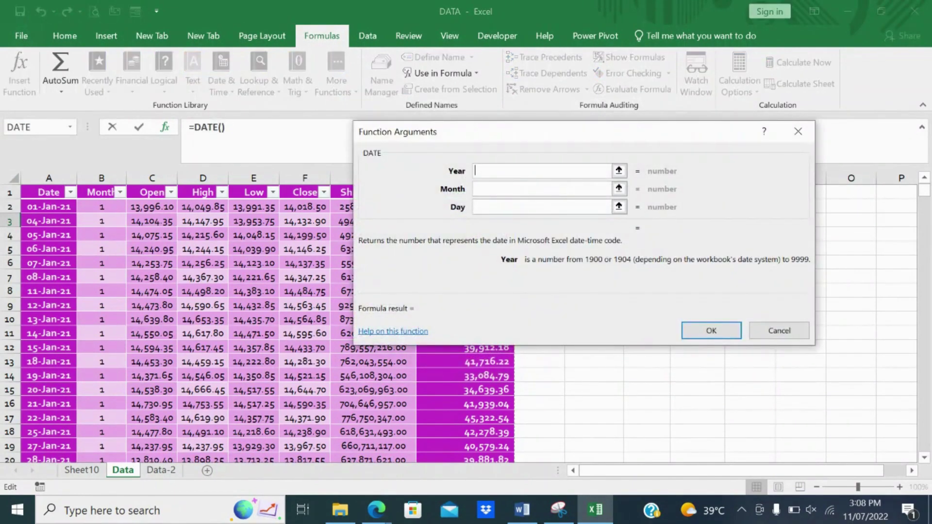
Fill the DATE arguments with year 2022, month 7 and day 11 so J3 shows 11/07/2022
{"action": "type", "text": "2022"}
{"action": "left_click", "coordinate": [542, 189]}
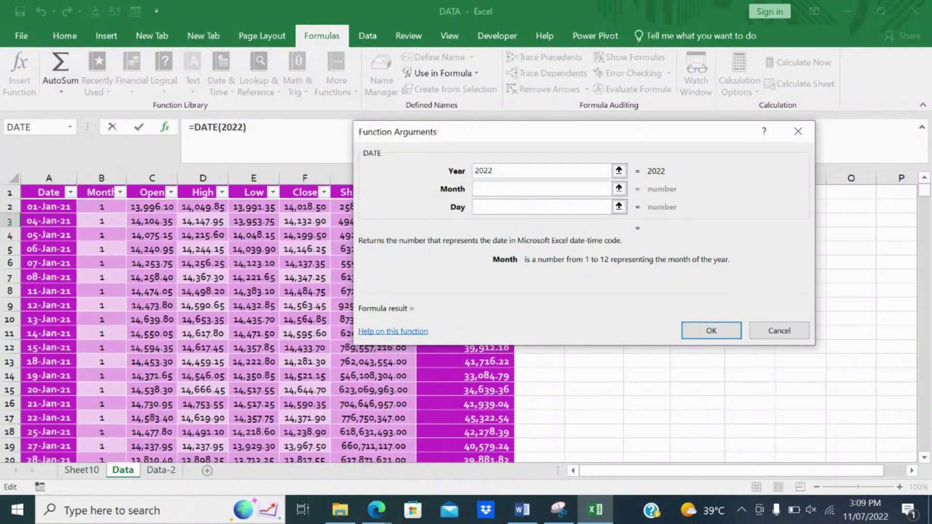
{"action": "type", "text": "7"}
{"action": "left_click", "coordinate": [542, 207]}
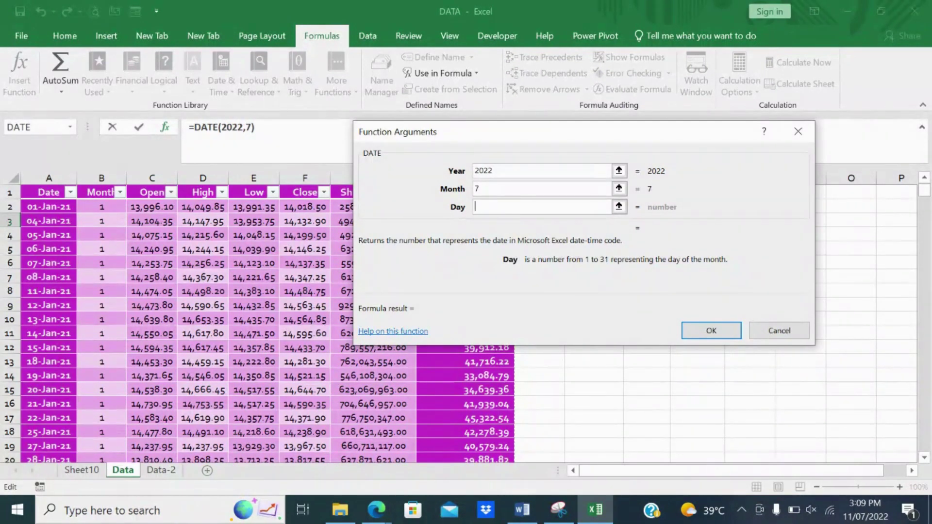
{"action": "type", "text": "11"}
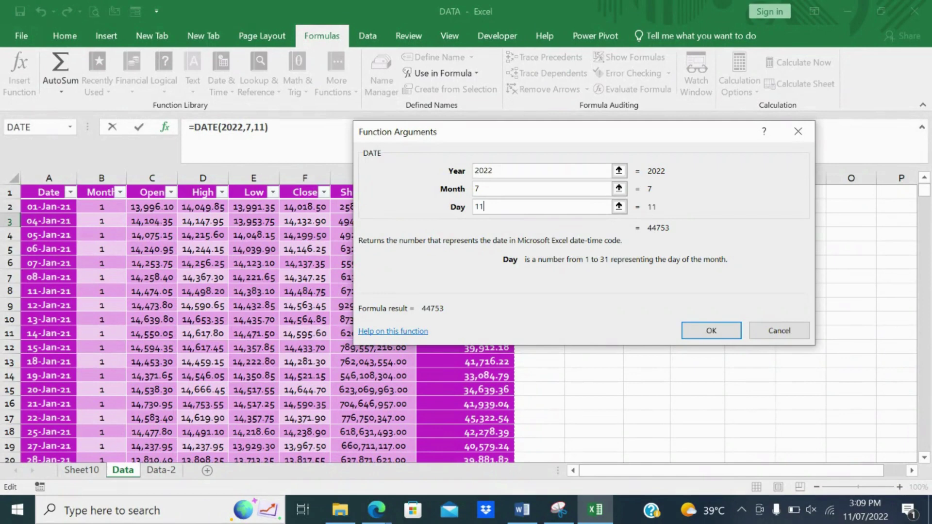
{"action": "left_click", "coordinate": [712, 331]}
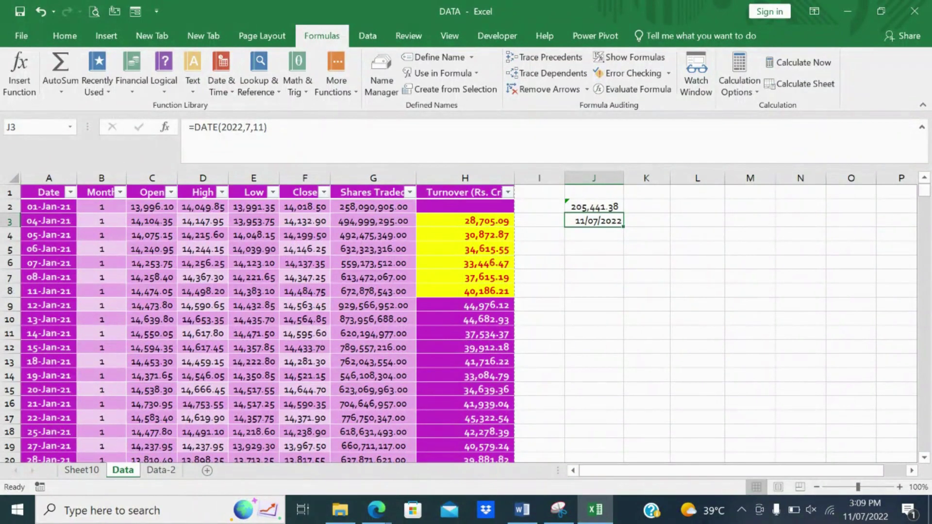
Abandon a faulty empty =date() entry and put =TODAY() in J3 instead
{"action": "type", "text": "="}
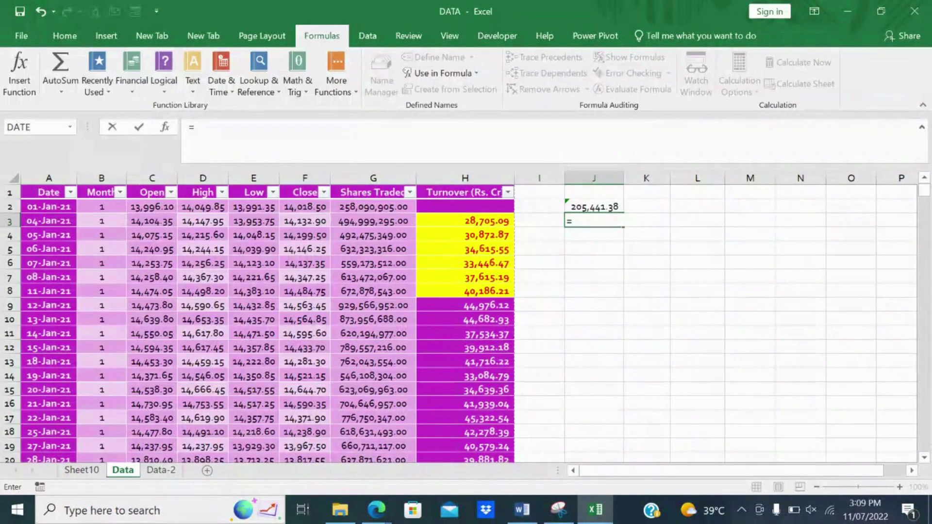
{"action": "type", "text": "date"}
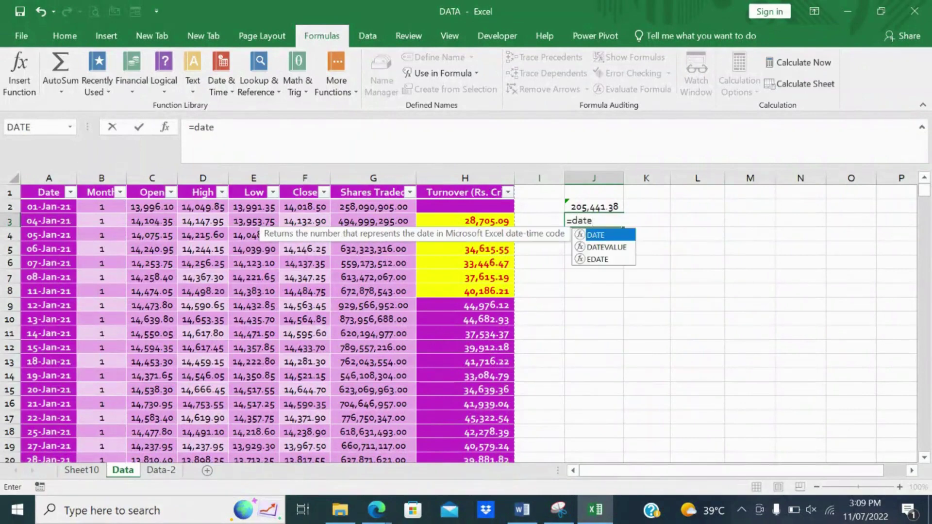
{"action": "type", "text": "()"}
{"action": "key", "text": "Return"}
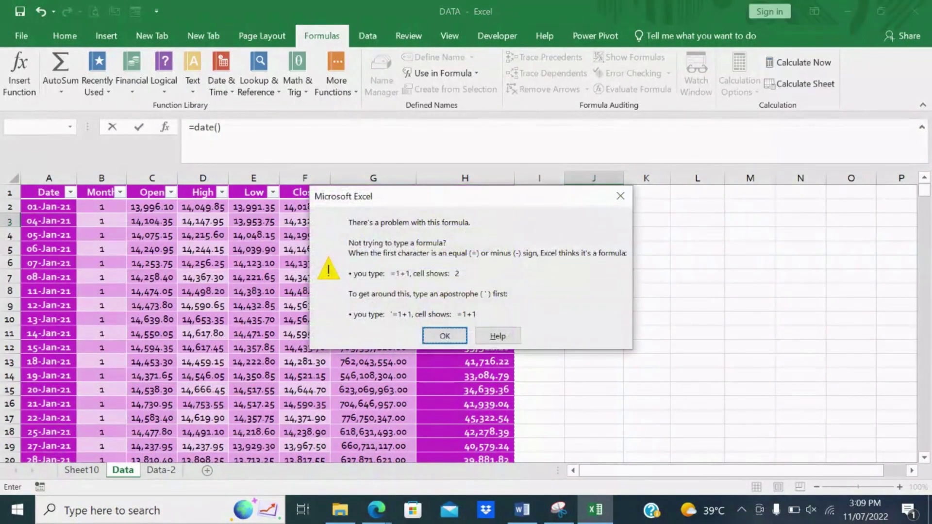
{"action": "key", "text": "Return"}
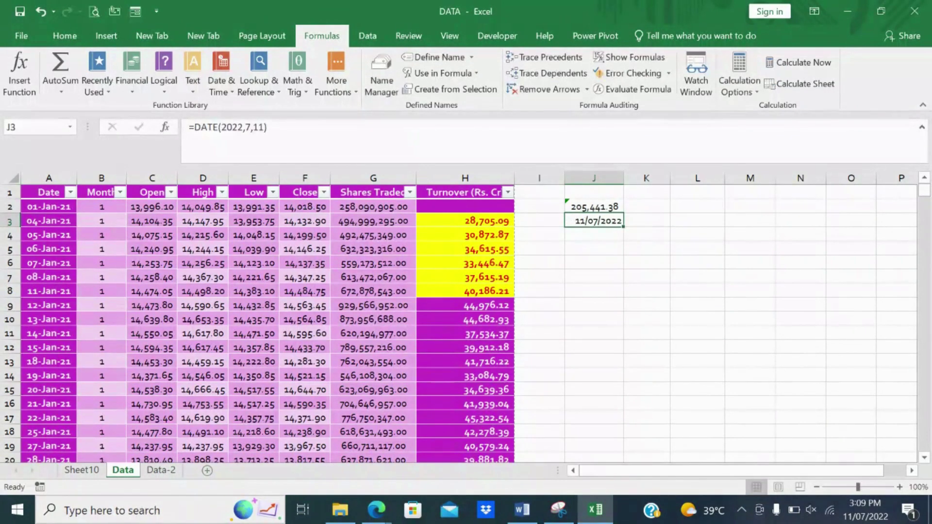
{"action": "key", "text": "F2"}
{"action": "key", "text": "Escape"}
{"action": "type", "text": "="}
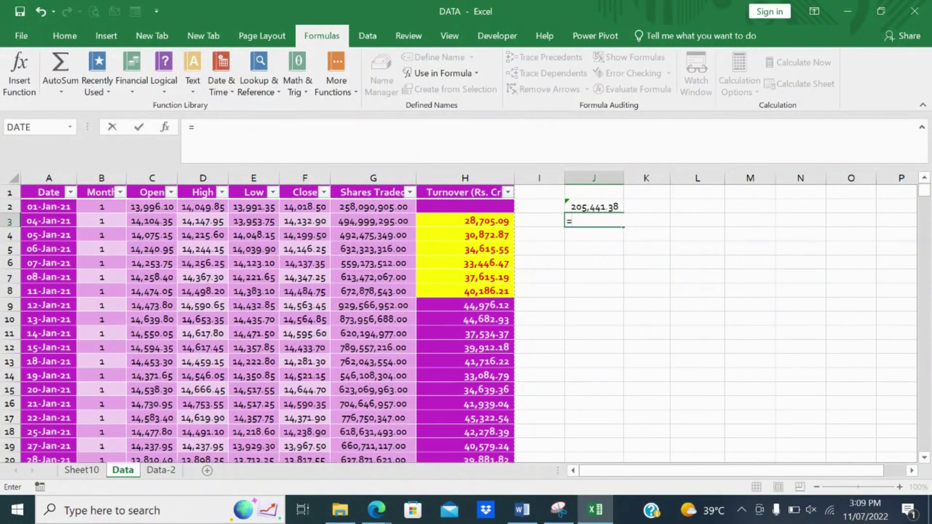
{"action": "type", "text": "today"}
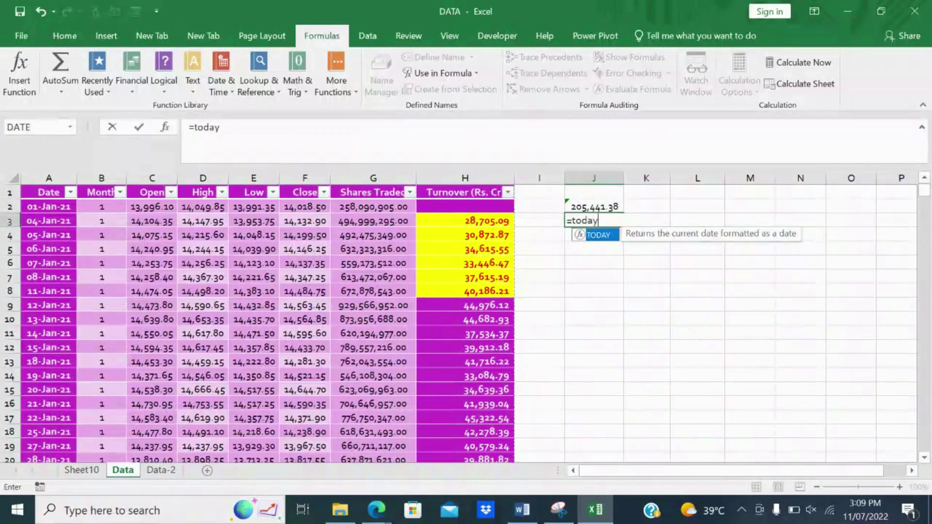
{"action": "type", "text": "()"}
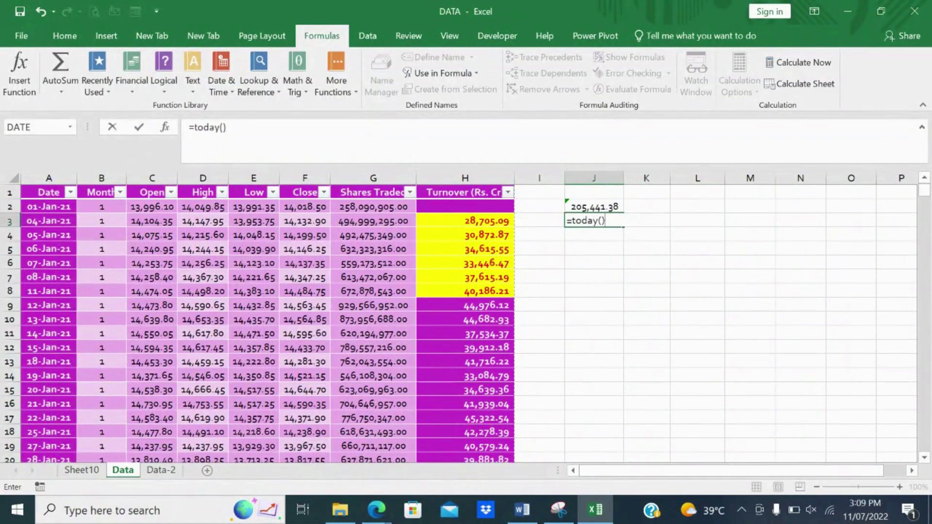
{"action": "key", "text": "Return"}
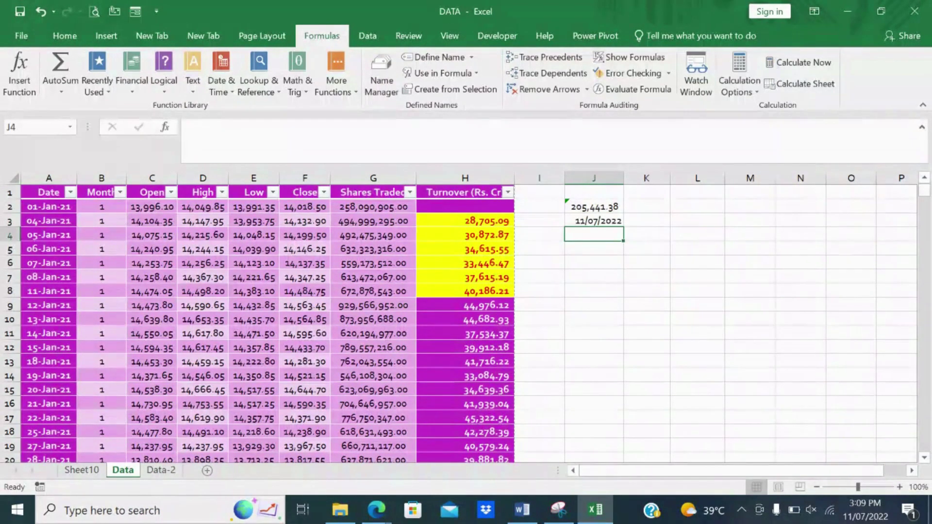
{"action": "left_click", "coordinate": [594, 221]}
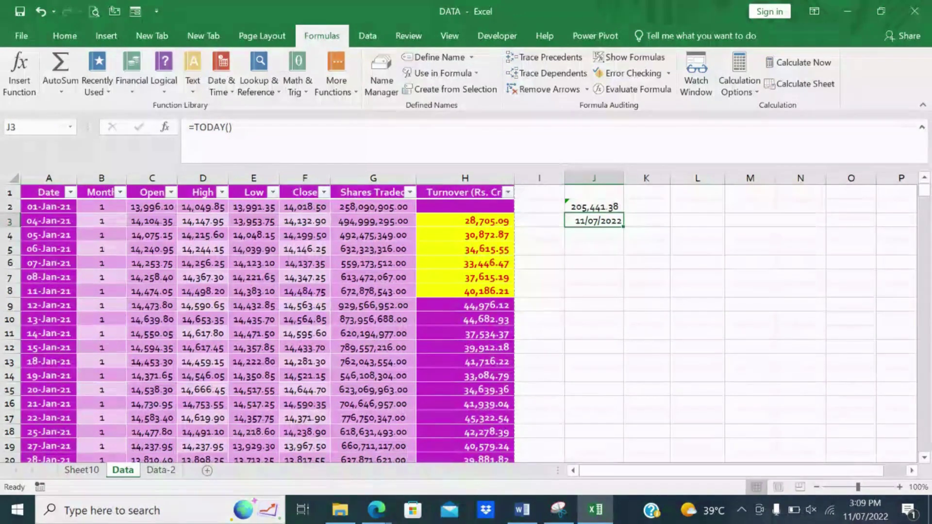
Format J3 with the 'Wednesday, March 14, 2012' long date type, showing Monday, July 11, 2022
{"action": "right_click", "coordinate": [603, 221]}
{"action": "left_click", "coordinate": [652, 431]}
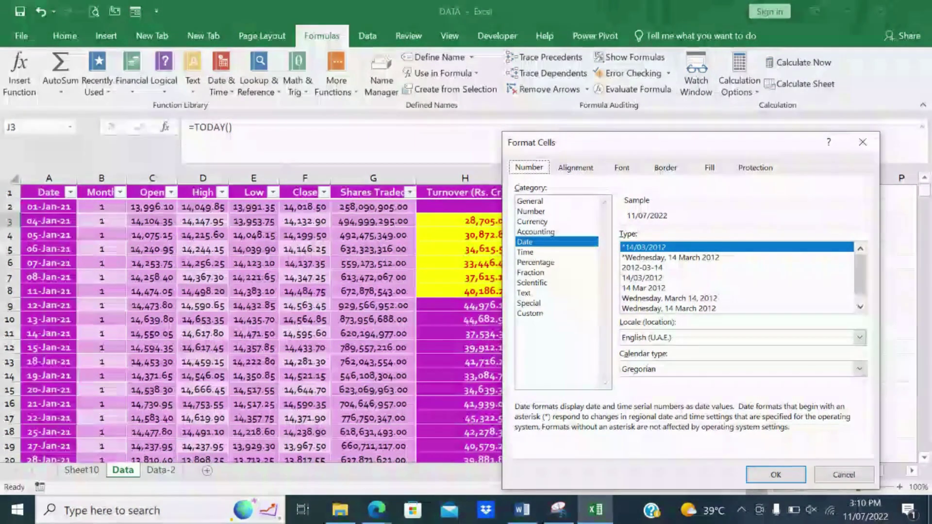
{"action": "scroll", "coordinate": [737, 278], "scroll_direction": "down", "scroll_amount": 1}
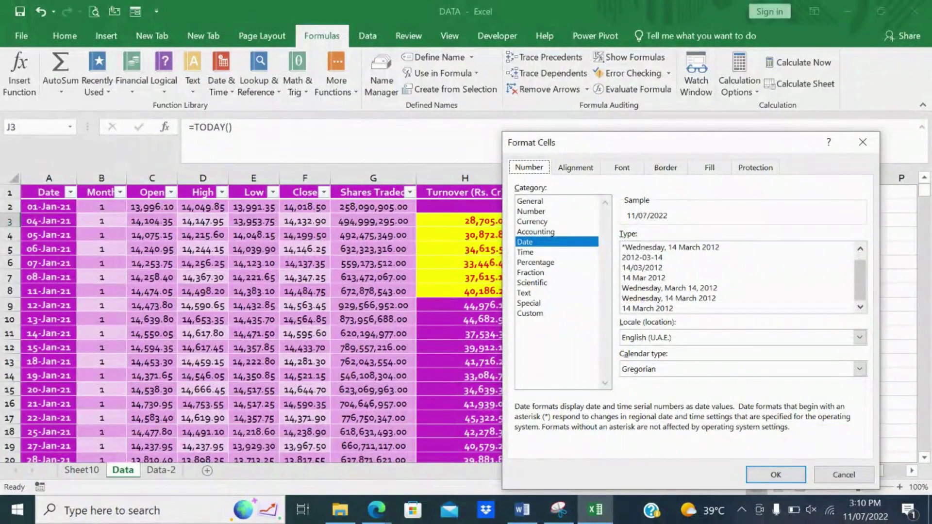
{"action": "left_click", "coordinate": [670, 288]}
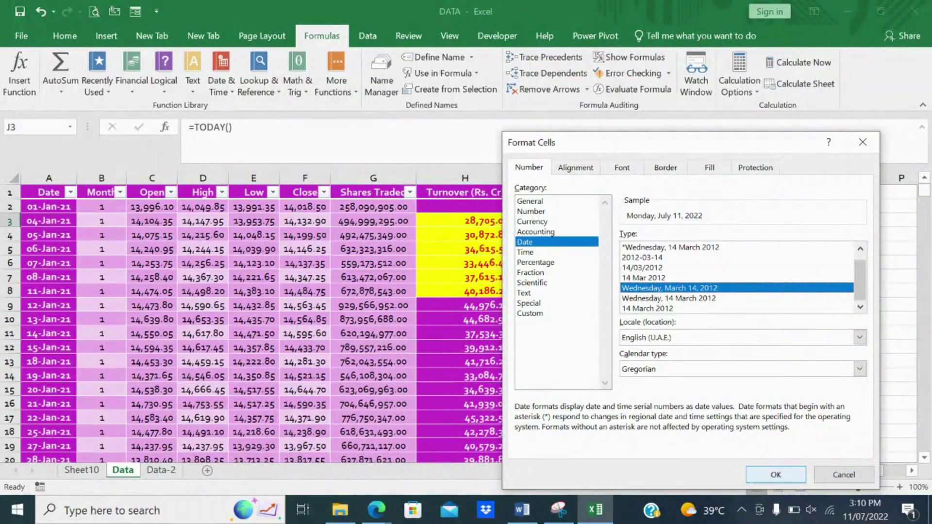
{"action": "left_click", "coordinate": [776, 474]}
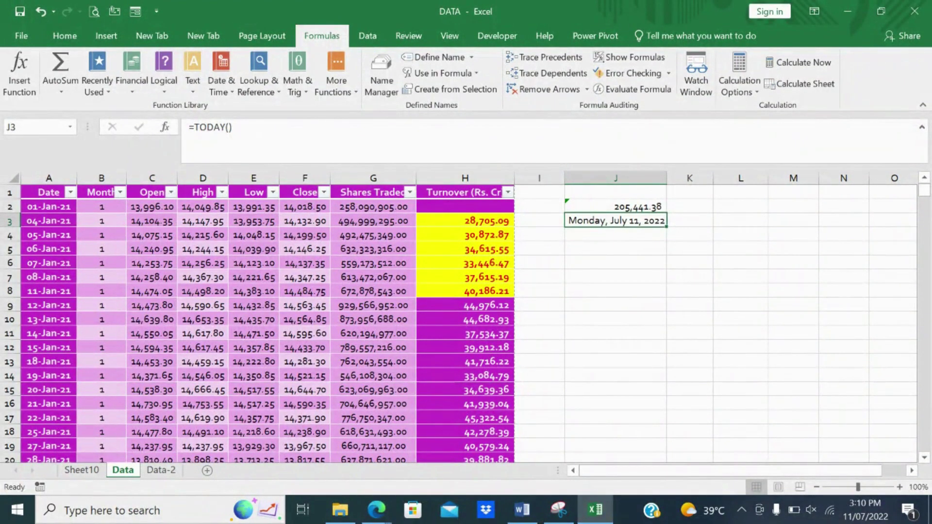
Select an empty cell below the date in column J
{"action": "left_click", "coordinate": [616, 277]}
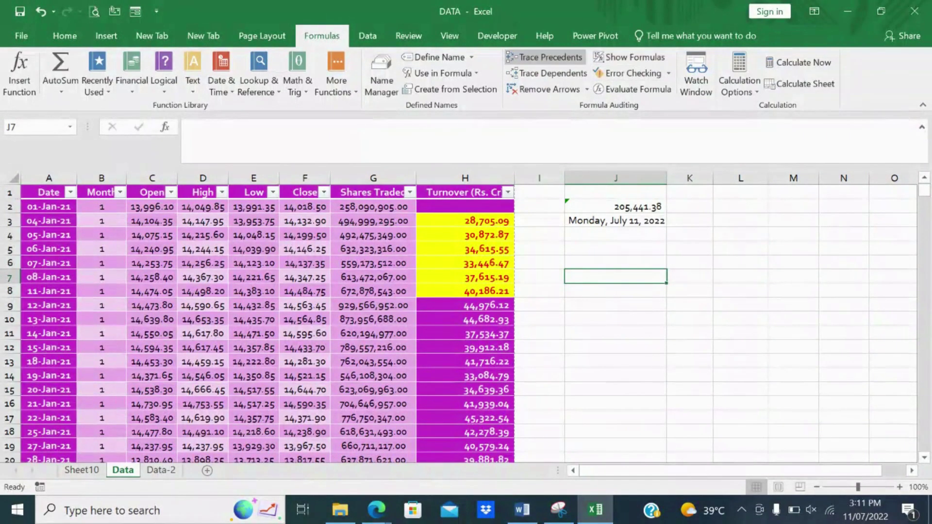
Run Error Checking once, close it and reselect the TODAY cell J3
{"action": "left_click", "coordinate": [631, 73]}
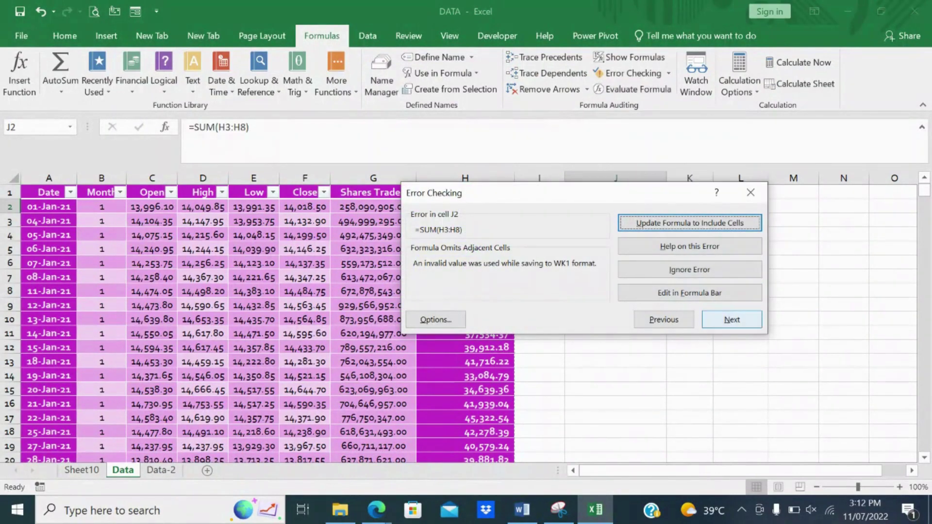
{"action": "left_click", "coordinate": [732, 319]}
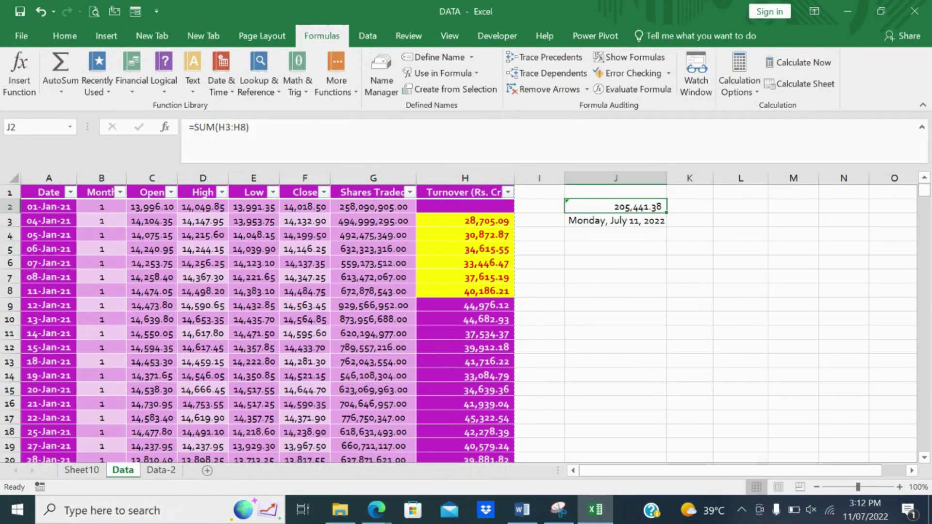
{"action": "left_click", "coordinate": [615, 235]}
{"action": "left_click", "coordinate": [616, 220]}
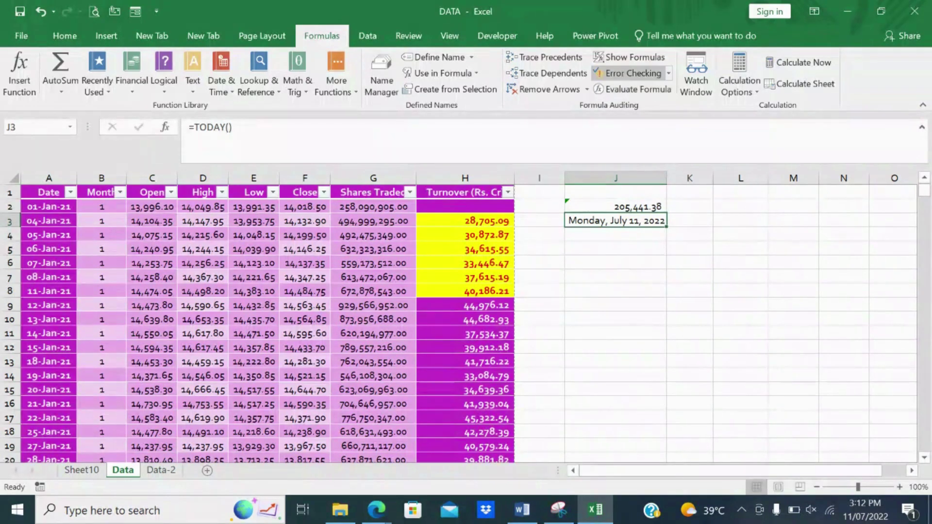
Rerun Error Checking and clear J2's flag via Edit in Formula Bar, keeping =SUM(H3:H8)
{"action": "left_click", "coordinate": [631, 73]}
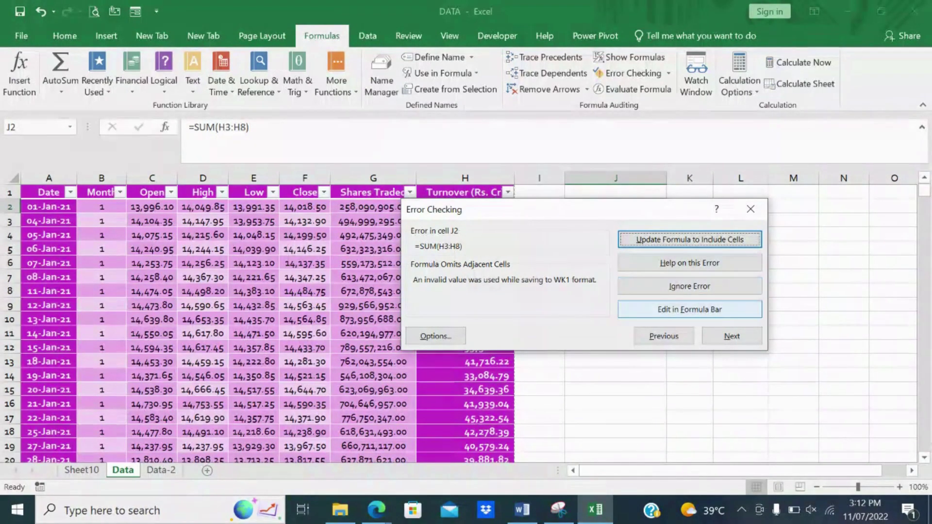
{"action": "left_click", "coordinate": [689, 310]}
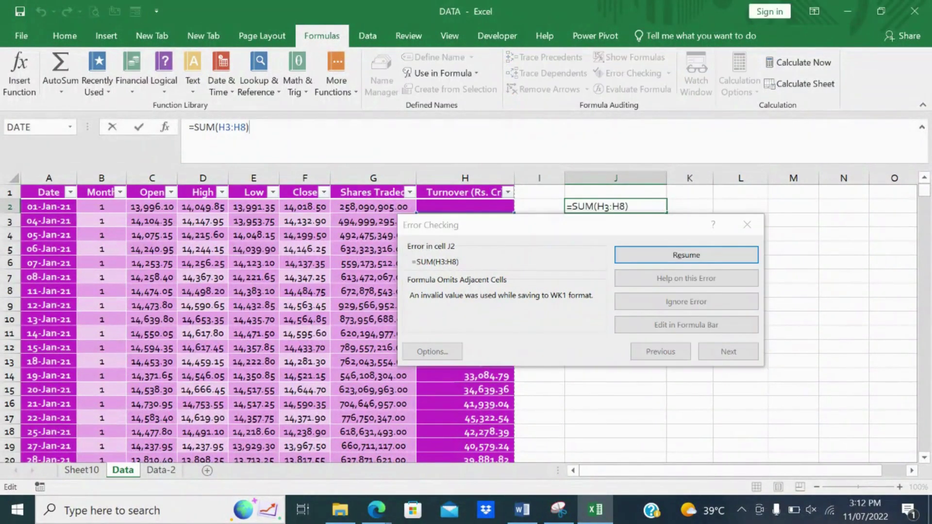
{"action": "left_click", "coordinate": [676, 256]}
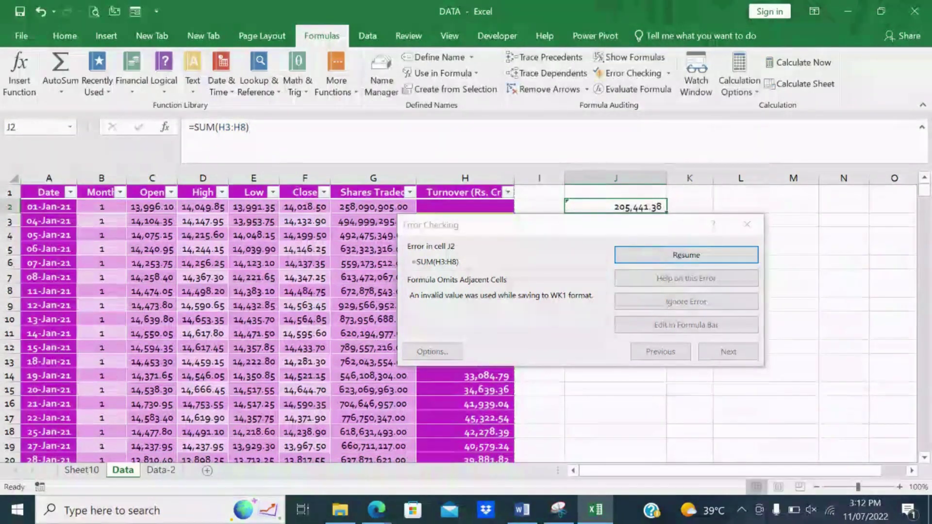
{"action": "left_click", "coordinate": [747, 224]}
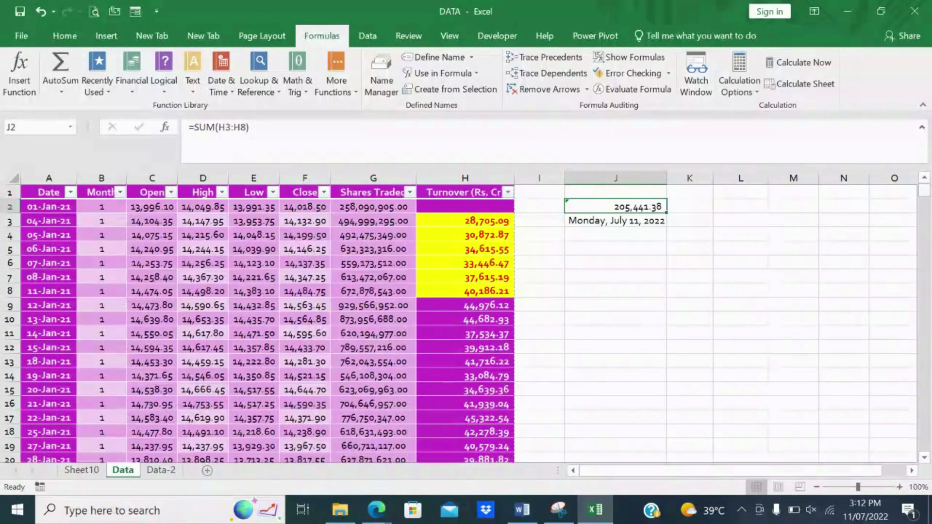
Set Calculation Options to Manual and begin a =sum( formula in cell J4
{"action": "left_click", "coordinate": [739, 77]}
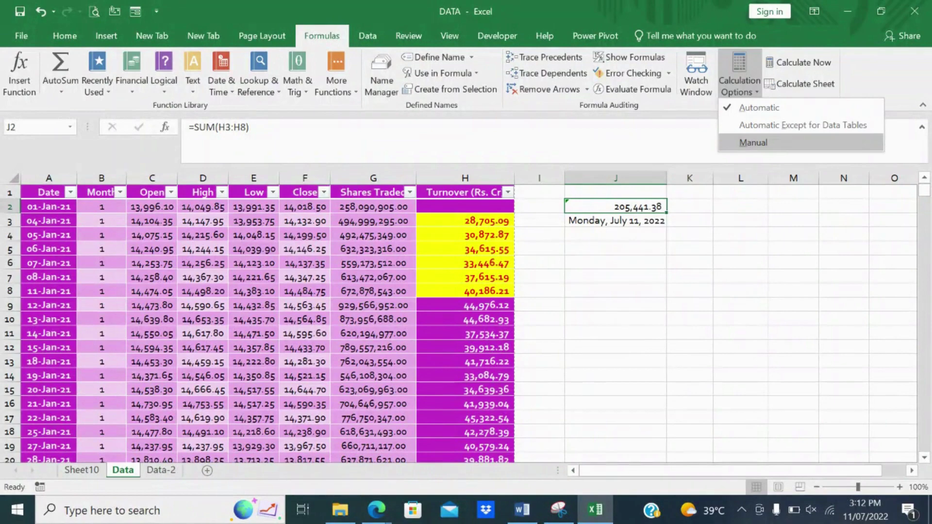
{"action": "key", "text": "Escape"}
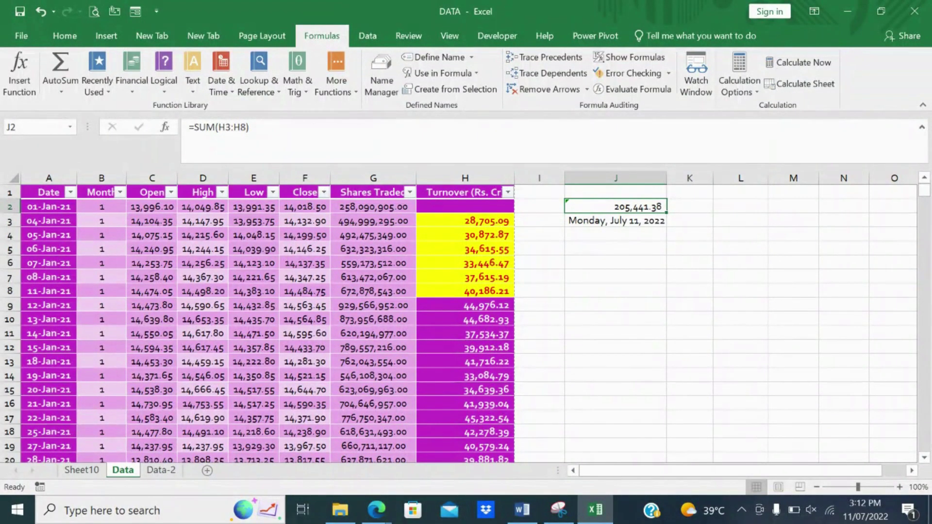
{"action": "left_click", "coordinate": [739, 78]}
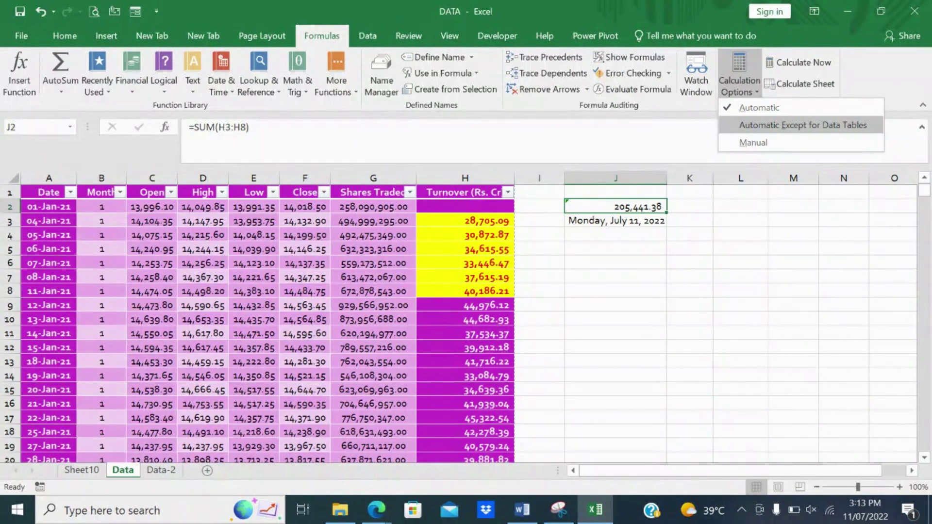
{"action": "key", "text": "Down"}
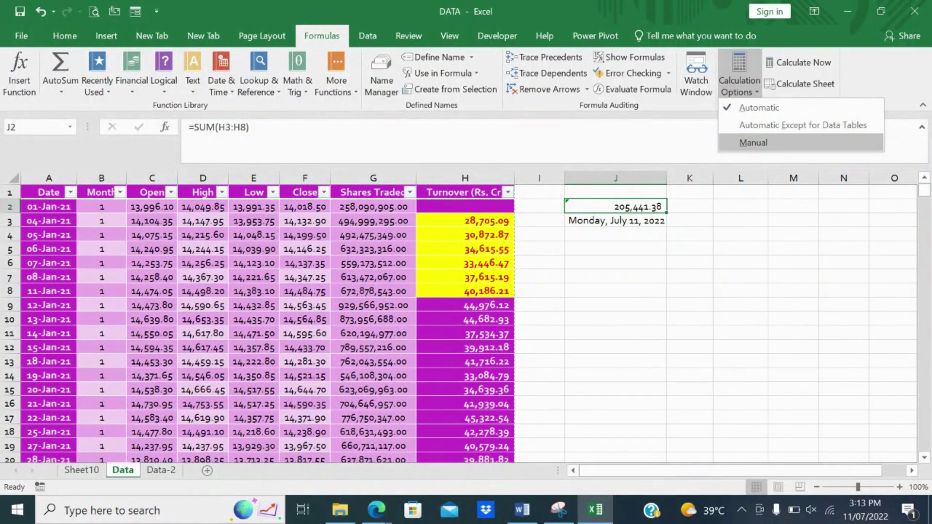
{"action": "key", "text": "Return"}
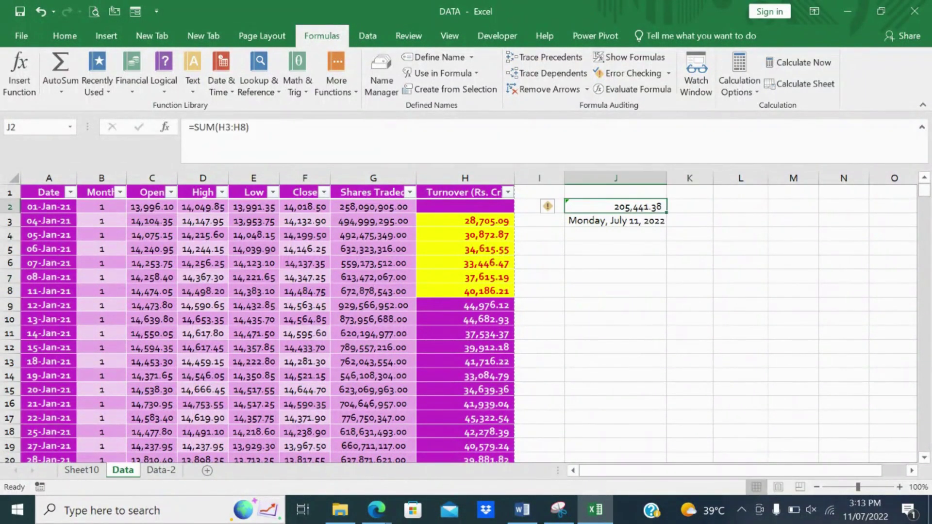
{"action": "left_click", "coordinate": [615, 234]}
{"action": "type", "text": "="}
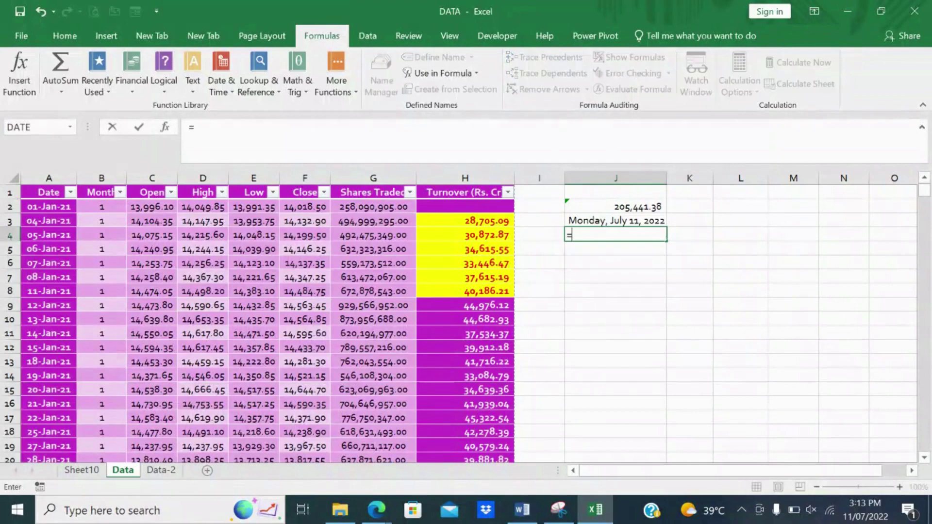
{"action": "type", "text": "sum("}
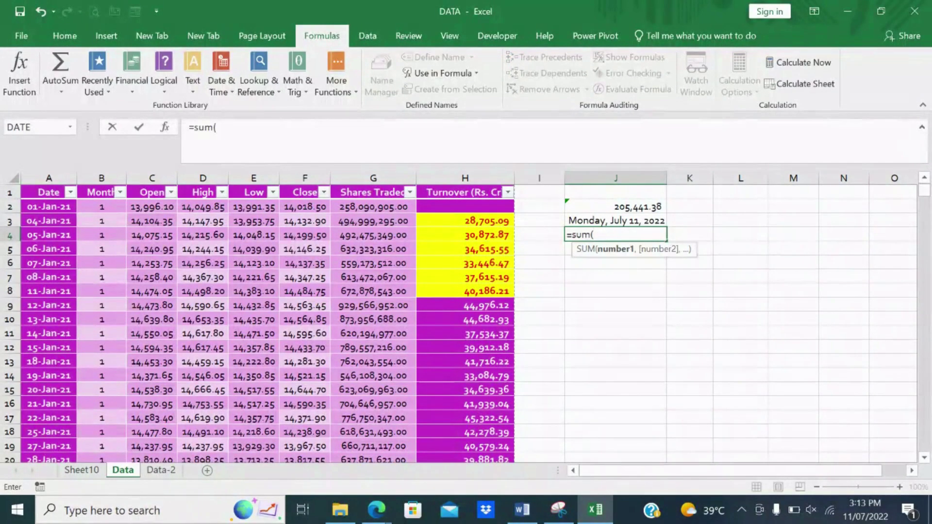
Complete J4 as =SUM(H3:H8) and choose Automatic under Calculation Options
{"action": "left_click_drag", "start_coordinate": [466, 221], "coordinate": [505, 278]}
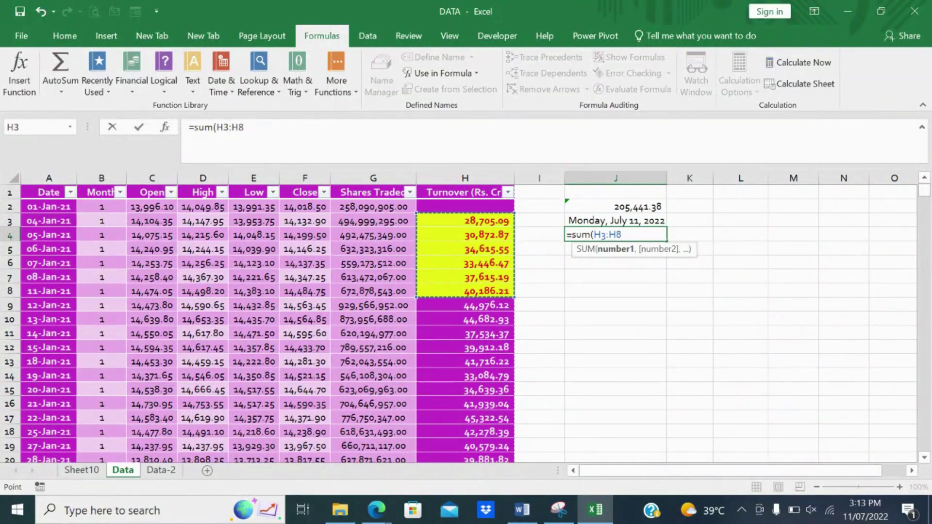
{"action": "key", "text": "Return"}
{"action": "left_click", "coordinate": [616, 236]}
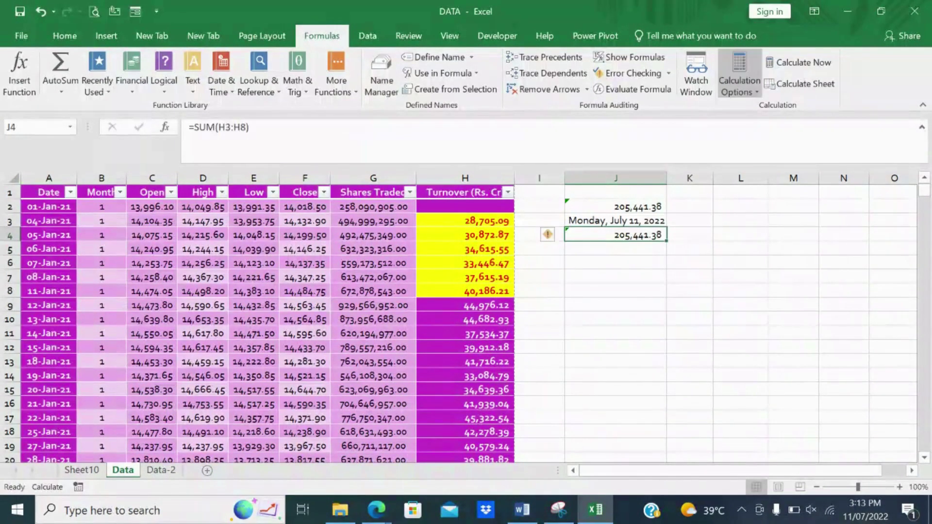
{"action": "left_click", "coordinate": [740, 78]}
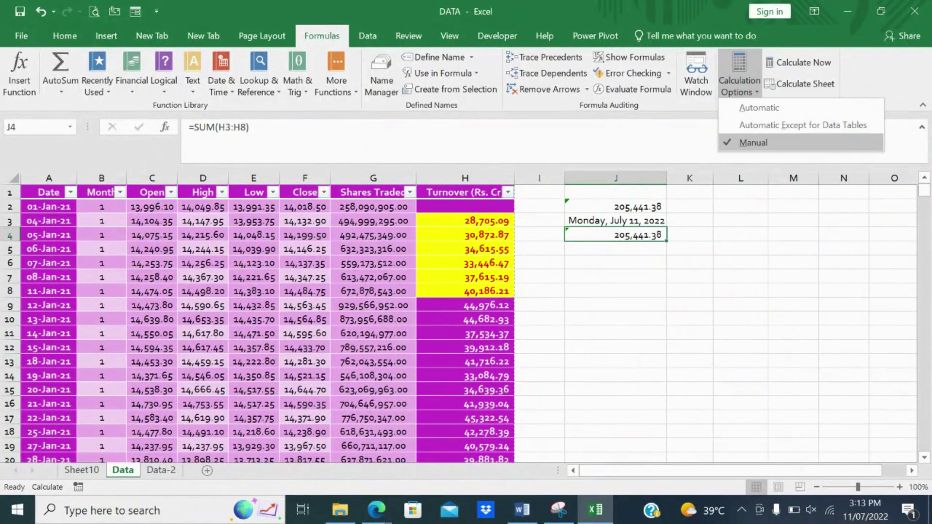
{"action": "left_click", "coordinate": [759, 107]}
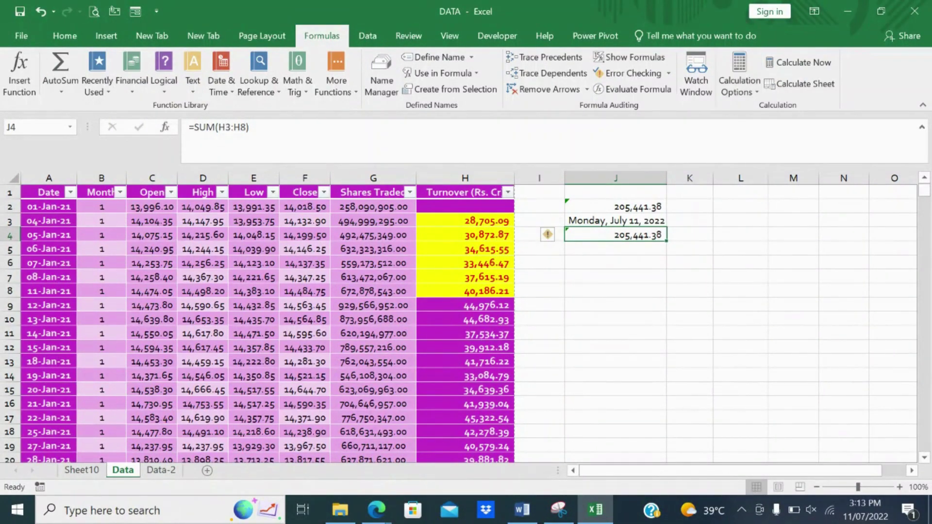
Insert a blank row 6 above 07-Jan-21 and enter 100 in H6
{"action": "left_click", "coordinate": [464, 292]}
{"action": "left_click", "coordinate": [465, 277]}
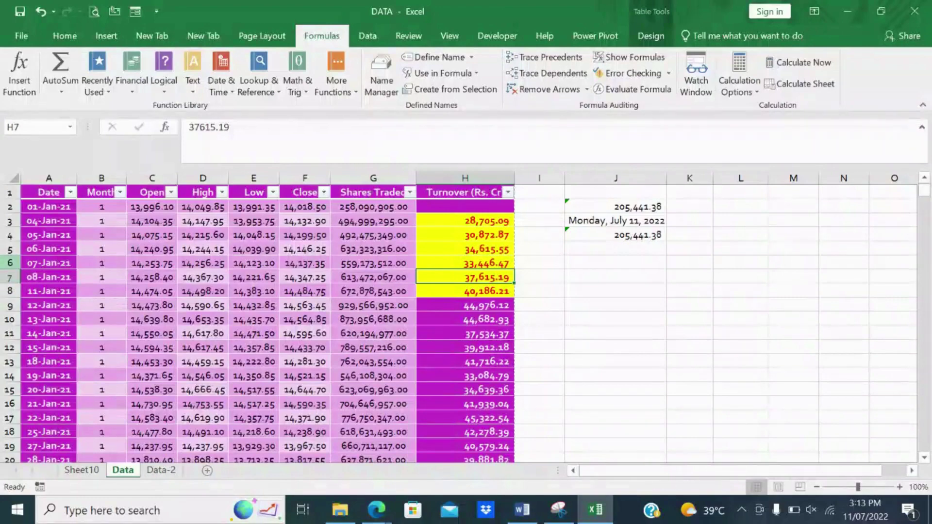
{"action": "left_click", "coordinate": [11, 263]}
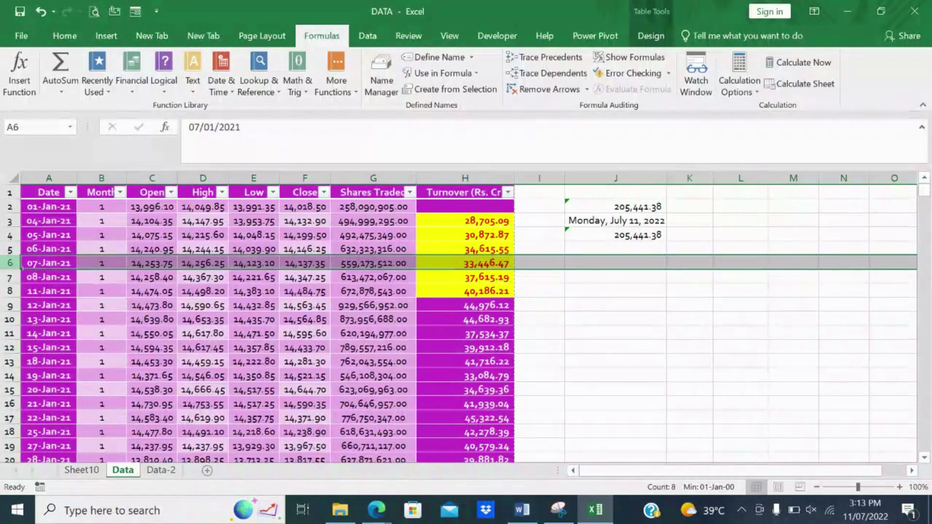
{"action": "right_click", "coordinate": [20, 265]}
{"action": "left_click", "coordinate": [50, 365]}
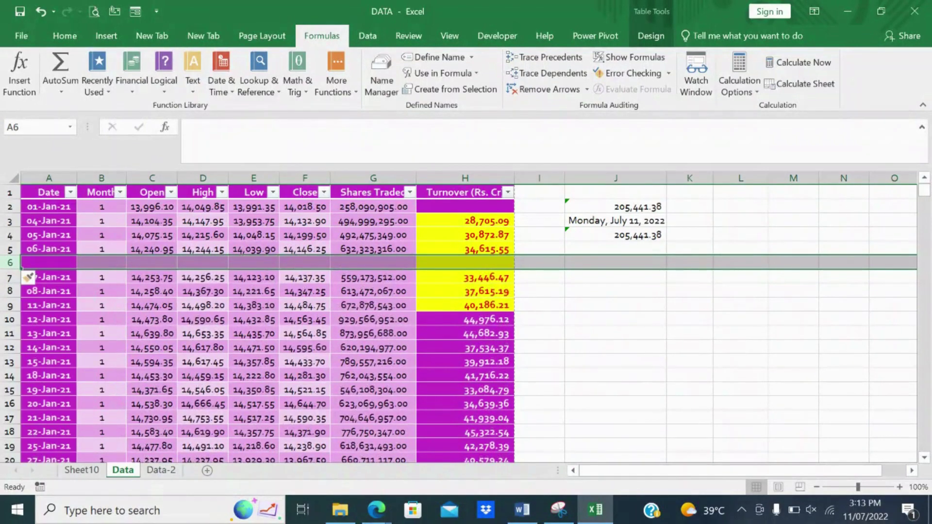
{"action": "left_click", "coordinate": [604, 234]}
{"action": "left_click", "coordinate": [465, 263]}
{"action": "type", "text": "100"}
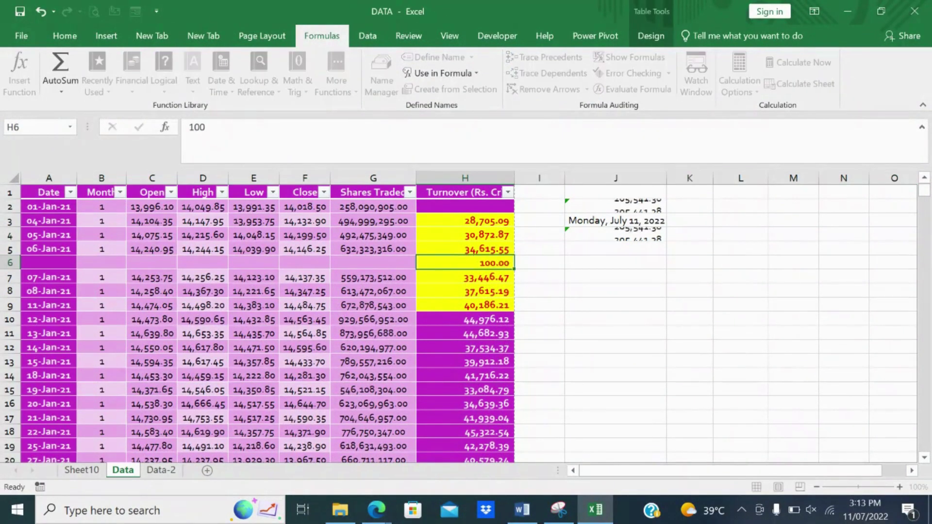
{"action": "key", "text": "Return"}
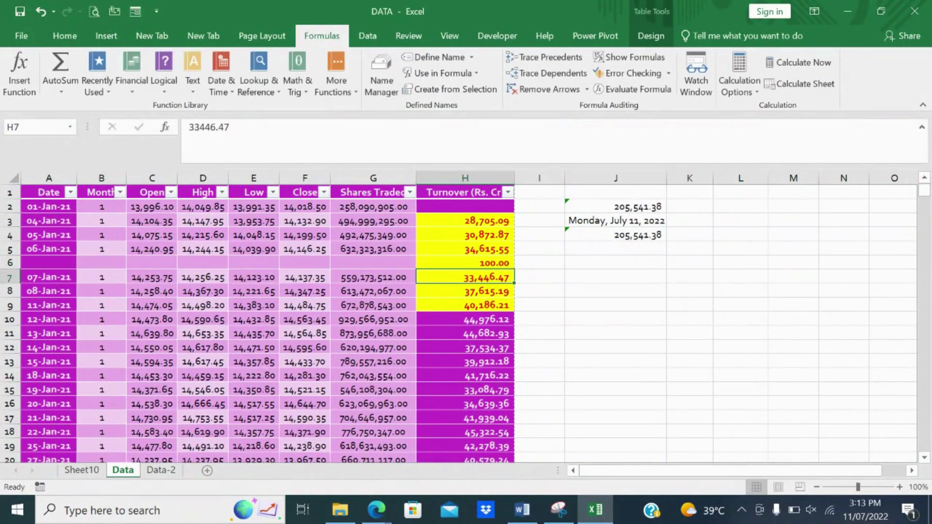
Undo the 100, switch calculation to Manual, re-enter 100 in H6 and inspect J4's formula
{"action": "left_click", "coordinate": [616, 235]}
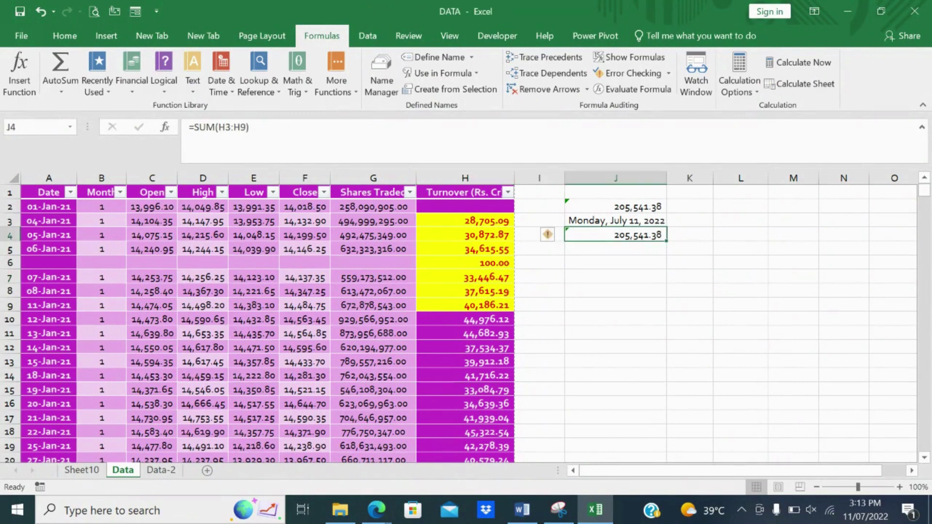
{"action": "key", "text": "ctrl+z"}
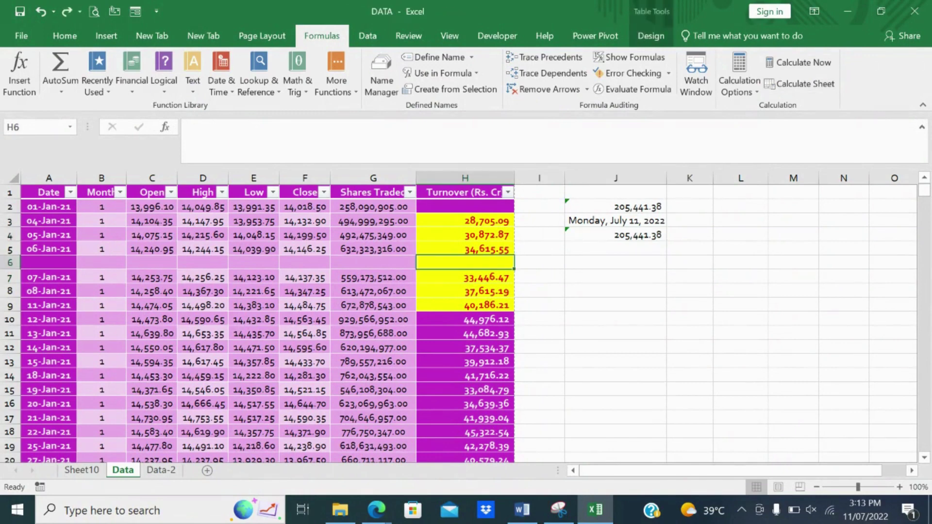
{"action": "left_click", "coordinate": [740, 78]}
{"action": "left_click", "coordinate": [753, 142]}
{"action": "type", "text": "100"}
{"action": "key", "text": "Return"}
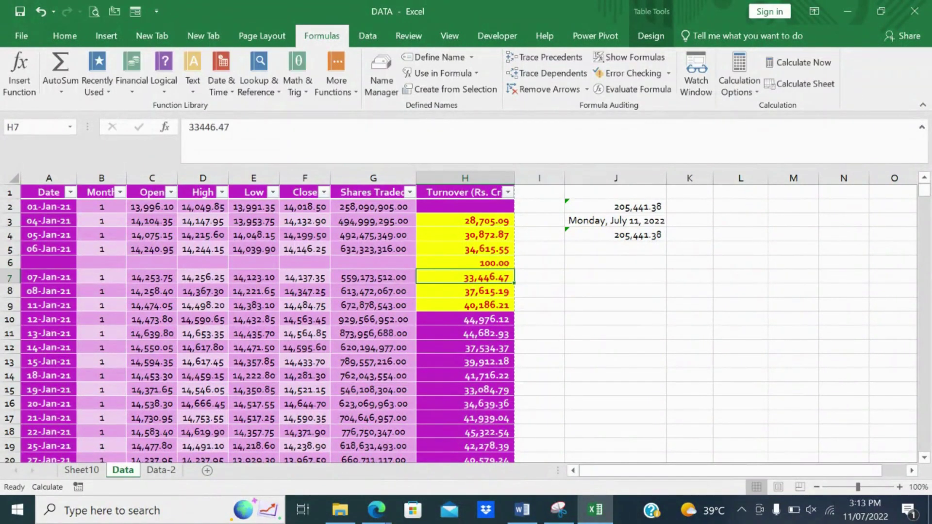
{"action": "left_click", "coordinate": [616, 235]}
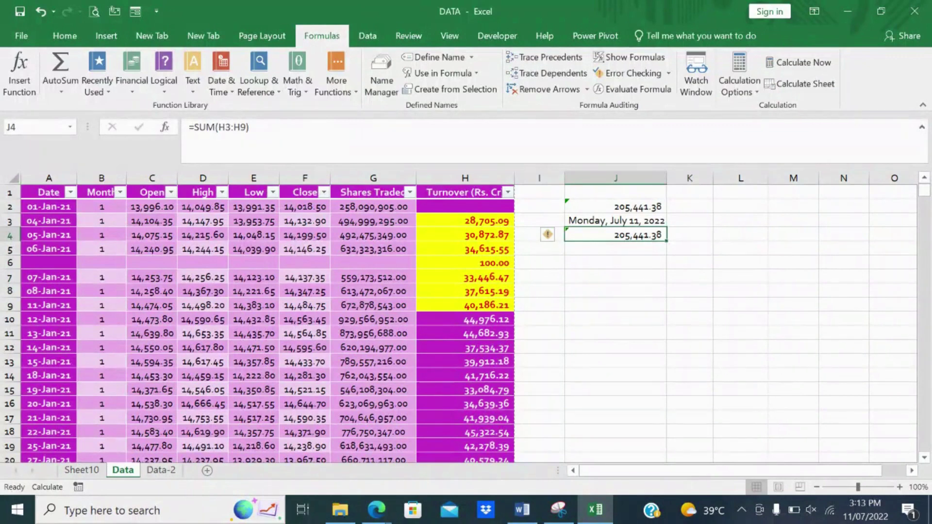
{"action": "key", "text": "F2"}
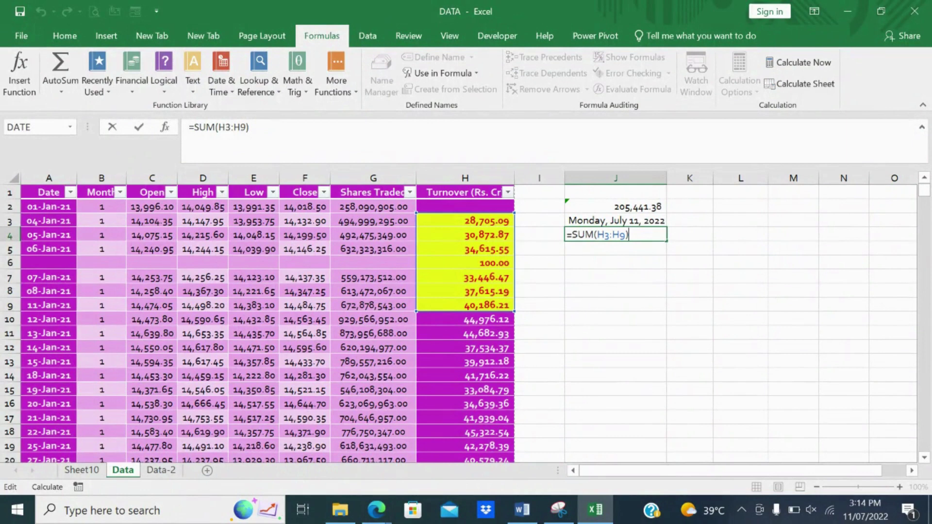
Set calculation back to Automatic so J2 and J4 show 205,541.38, then select H3:H9
{"action": "key", "text": "ctrl+Return"}
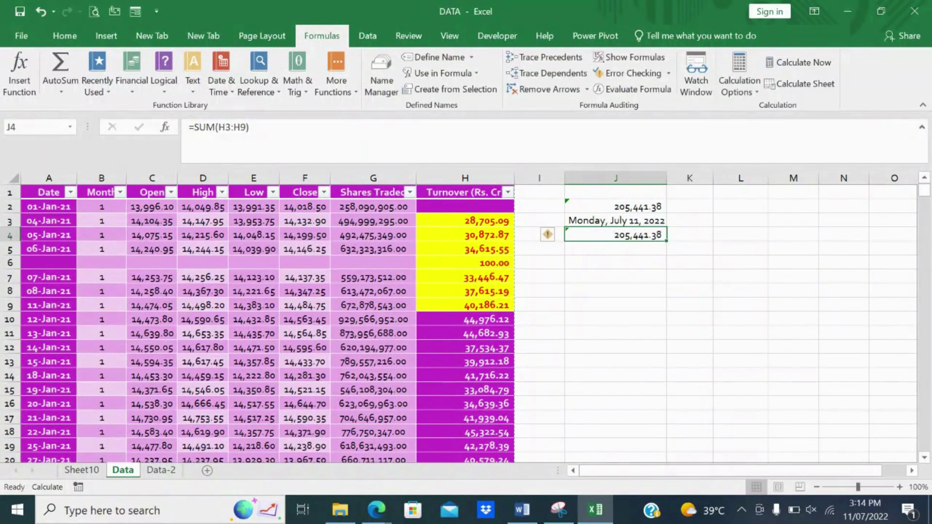
{"action": "left_click", "coordinate": [740, 78]}
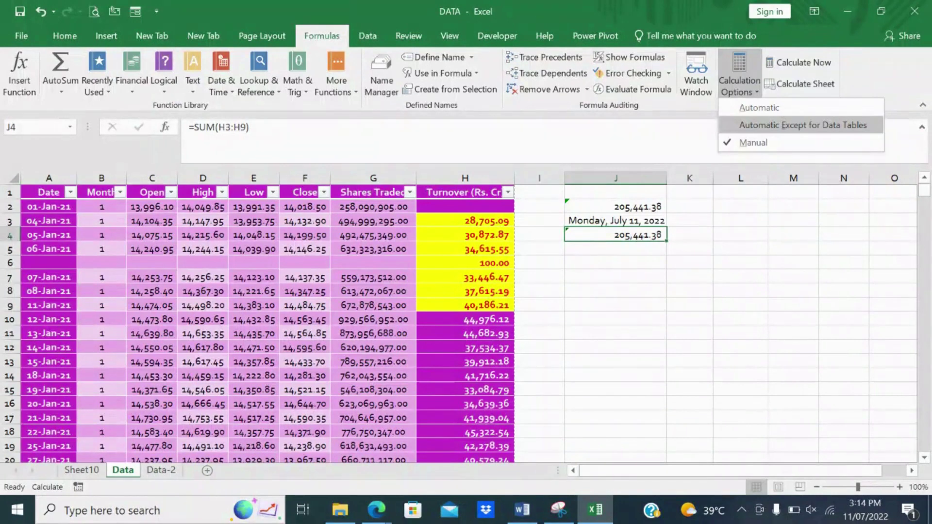
{"action": "left_click", "coordinate": [803, 125]}
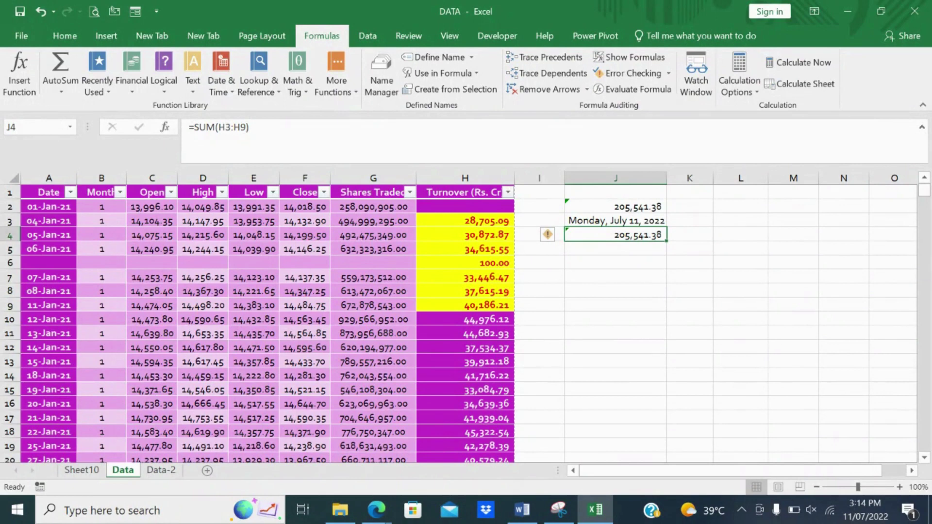
{"action": "left_click_drag", "start_coordinate": [465, 221], "coordinate": [465, 305]}
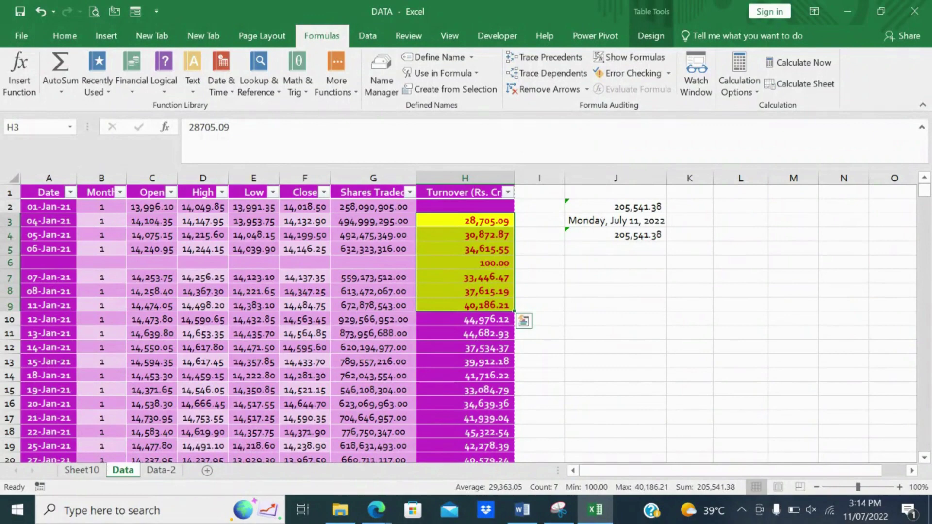
Clear cell H6, check the J totals, then re-enter 100 in H6
{"action": "left_click", "coordinate": [465, 263]}
{"action": "key", "text": "Delete"}
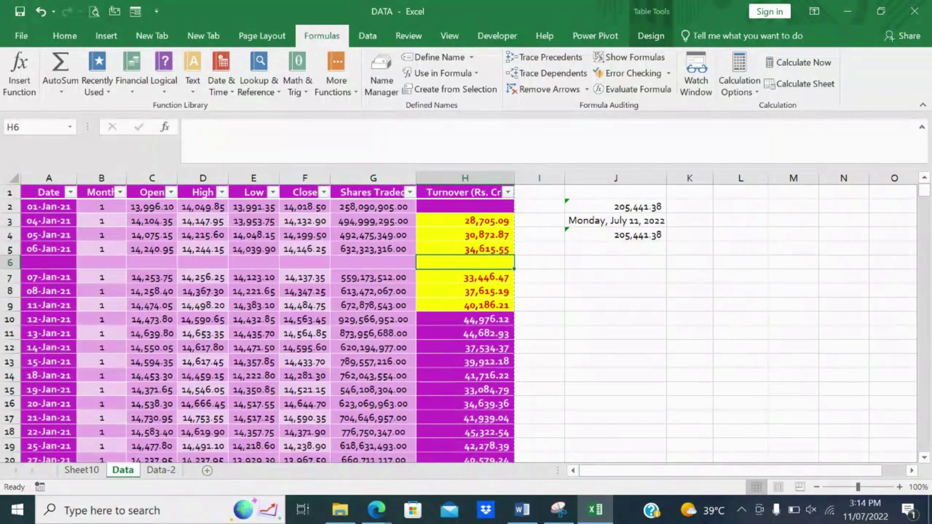
{"action": "left_click", "coordinate": [615, 263]}
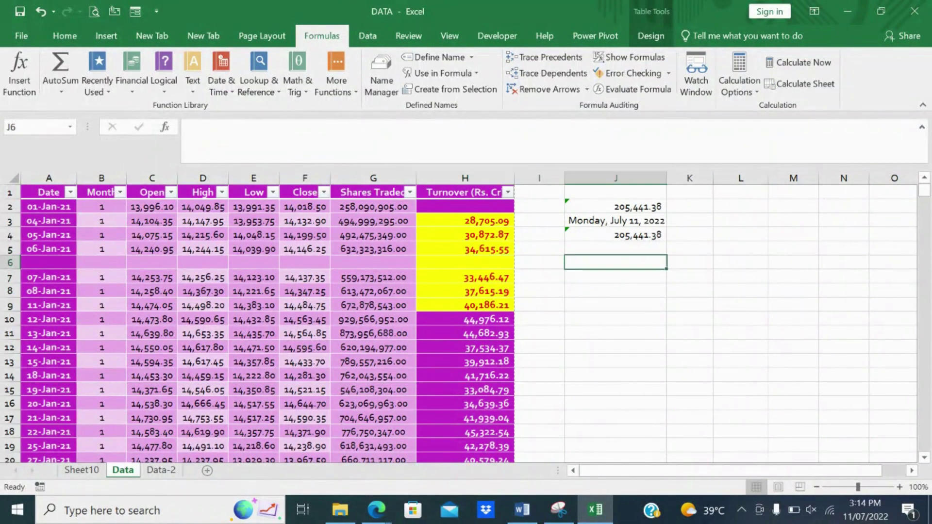
{"action": "left_click", "coordinate": [465, 263]}
{"action": "type", "text": "100"}
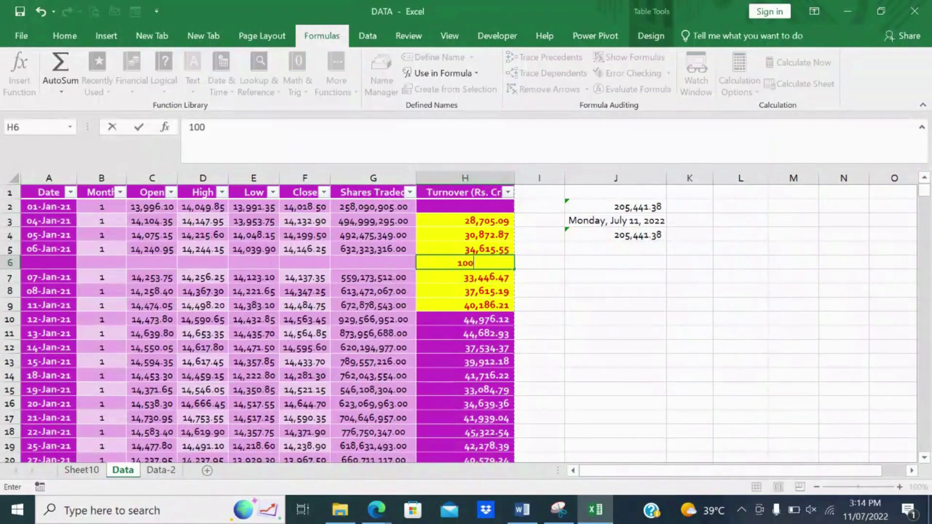
{"action": "key", "text": "Return"}
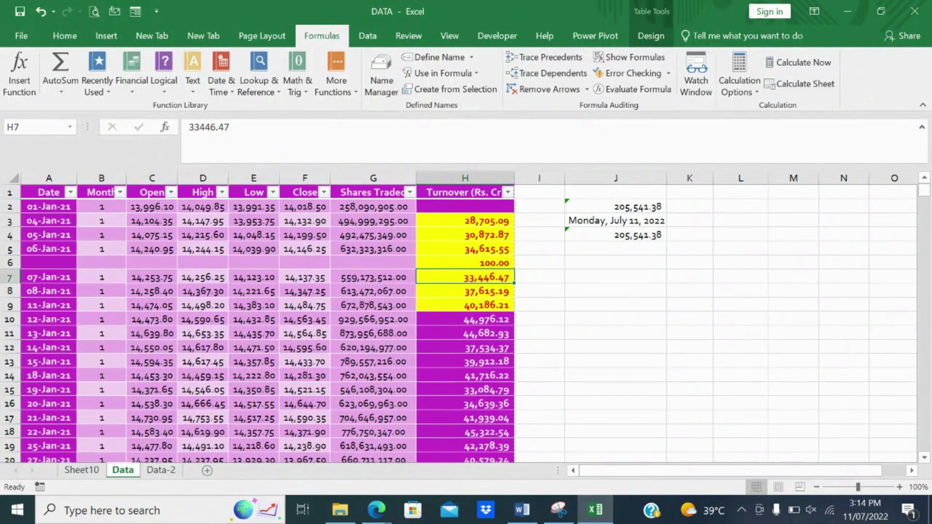
Jump to the last data row of the Shares Traded column
{"action": "scroll", "coordinate": [466, 316], "scroll_direction": "down", "scroll_amount": 3}
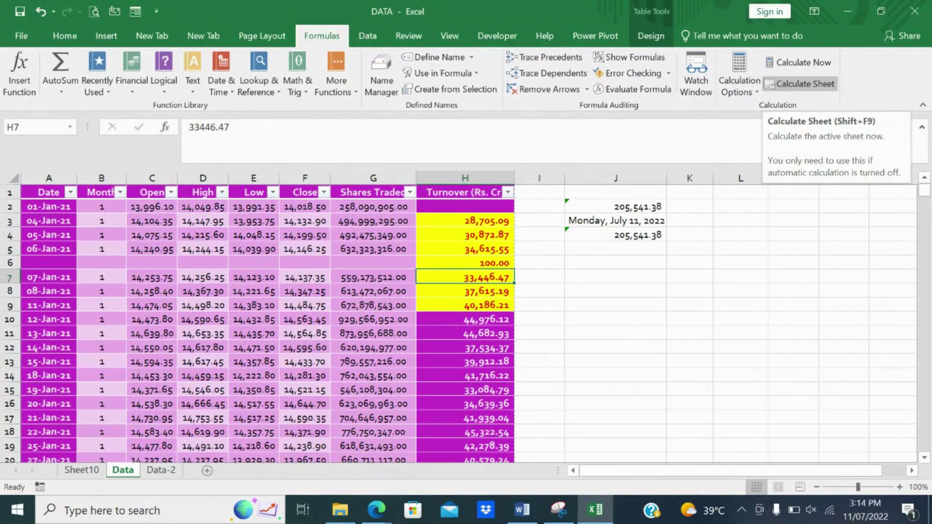
{"action": "scroll", "coordinate": [267, 320], "scroll_direction": "down", "scroll_amount": 20}
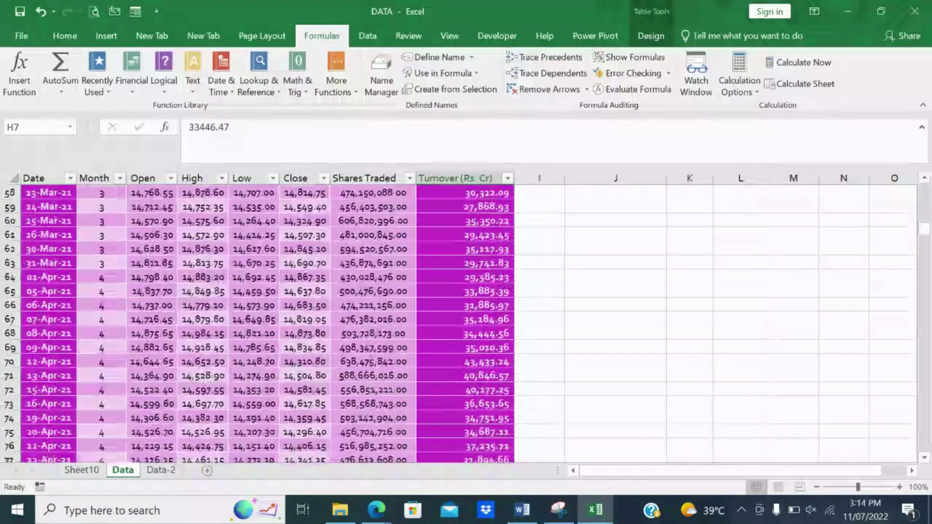
{"action": "scroll", "coordinate": [267, 320], "scroll_direction": "down", "scroll_amount": 3}
{"action": "left_click", "coordinate": [373, 290]}
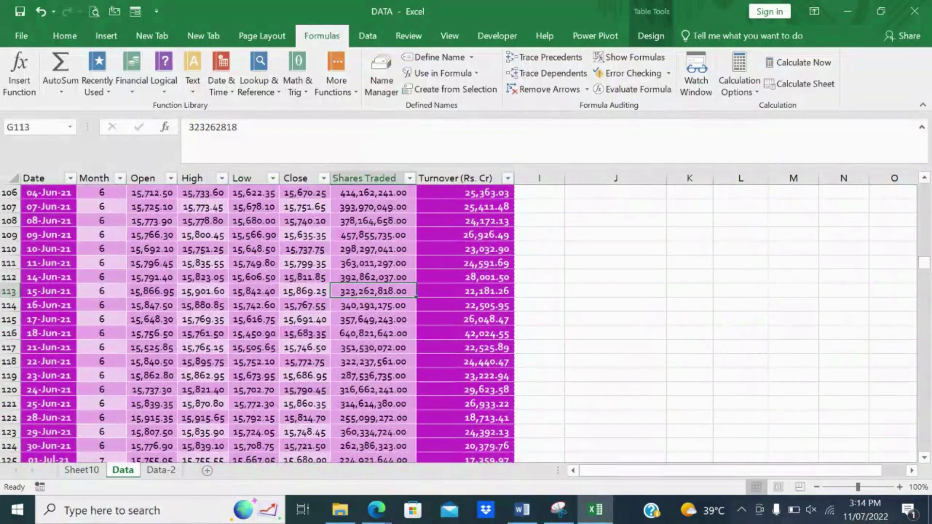
{"action": "key", "text": "ctrl+Down"}
{"action": "scroll", "coordinate": [260, 320], "scroll_direction": "down", "scroll_amount": 3}
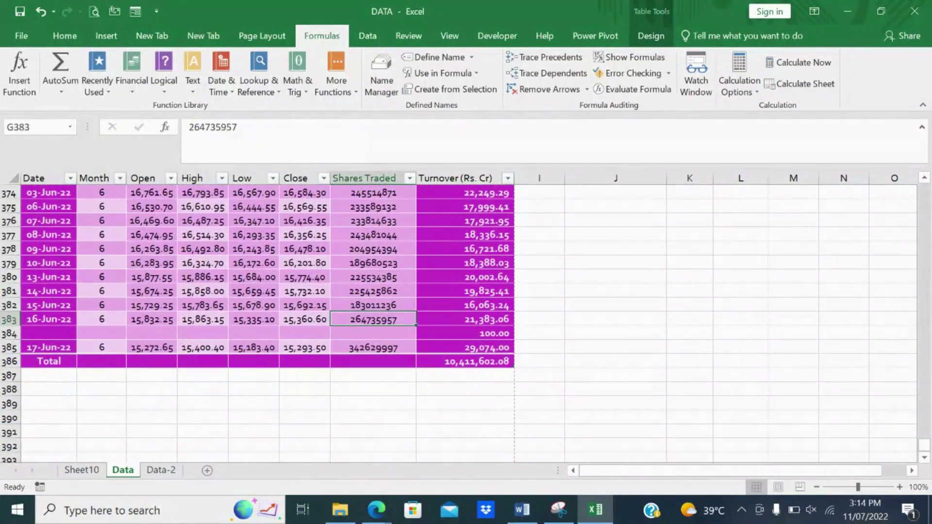
{"action": "scroll", "coordinate": [267, 320], "scroll_direction": "up", "scroll_amount": 20}
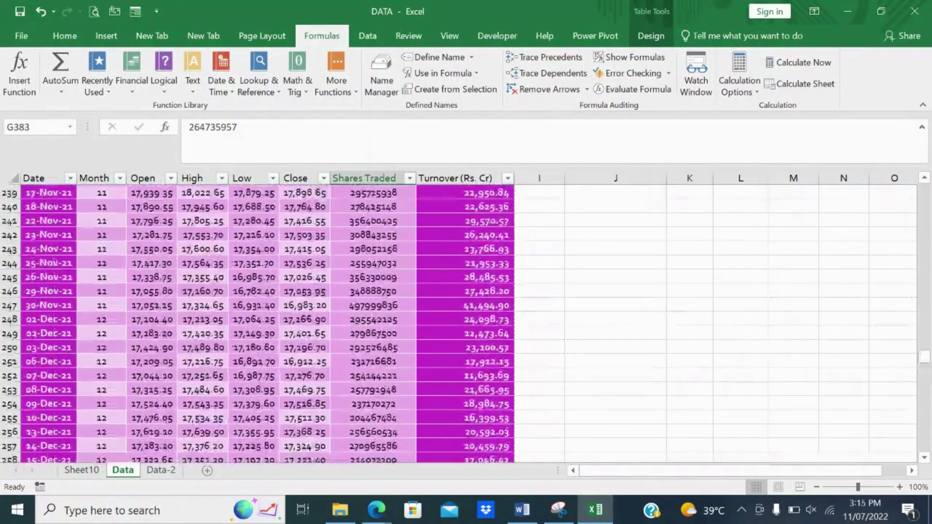
{"action": "scroll", "coordinate": [267, 320], "scroll_direction": "up", "scroll_amount": 20}
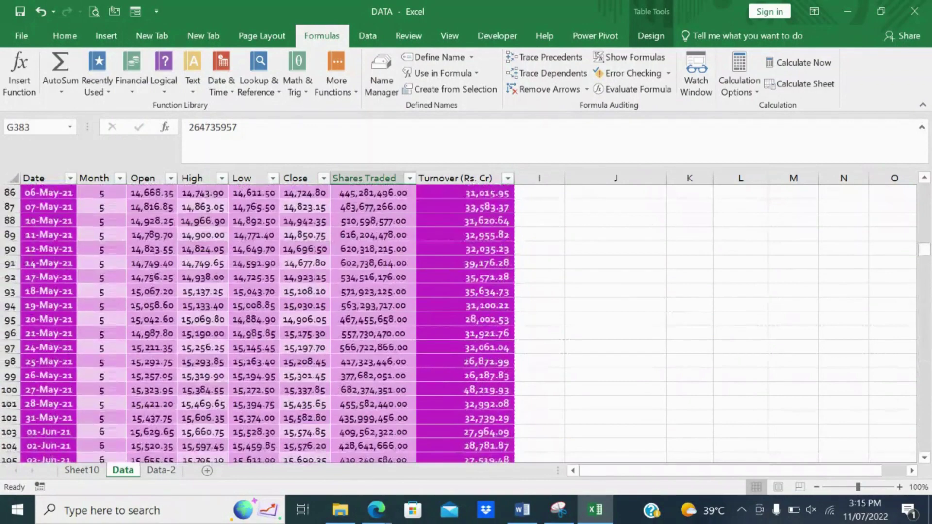
{"action": "scroll", "coordinate": [267, 321], "scroll_direction": "up", "scroll_amount": 14}
Select cell I9 beside the yellow range and move down to I10
{"action": "left_click", "coordinate": [539, 234]}
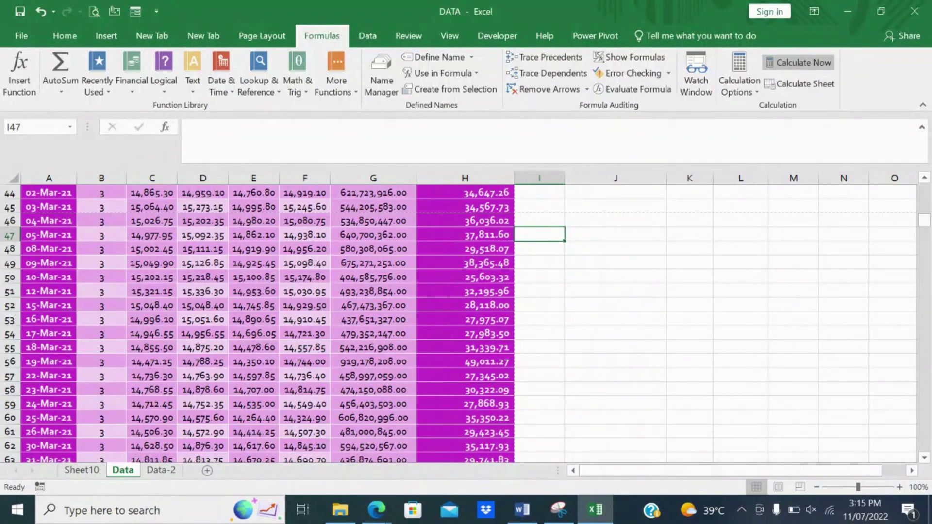
{"action": "scroll", "coordinate": [267, 320], "scroll_direction": "up", "scroll_amount": 6}
{"action": "scroll", "coordinate": [268, 321], "scroll_direction": "up", "scroll_amount": 8}
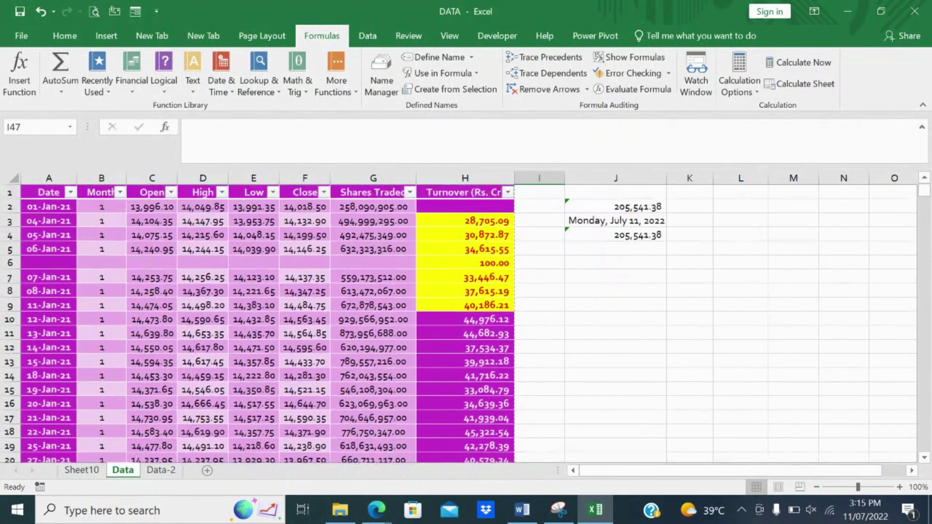
{"action": "left_click", "coordinate": [539, 305]}
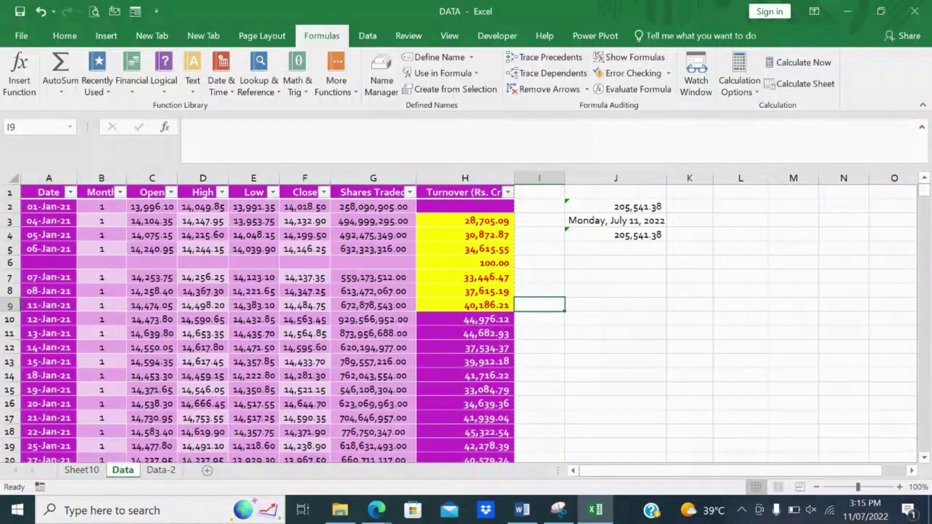
{"action": "key", "text": "Return"}
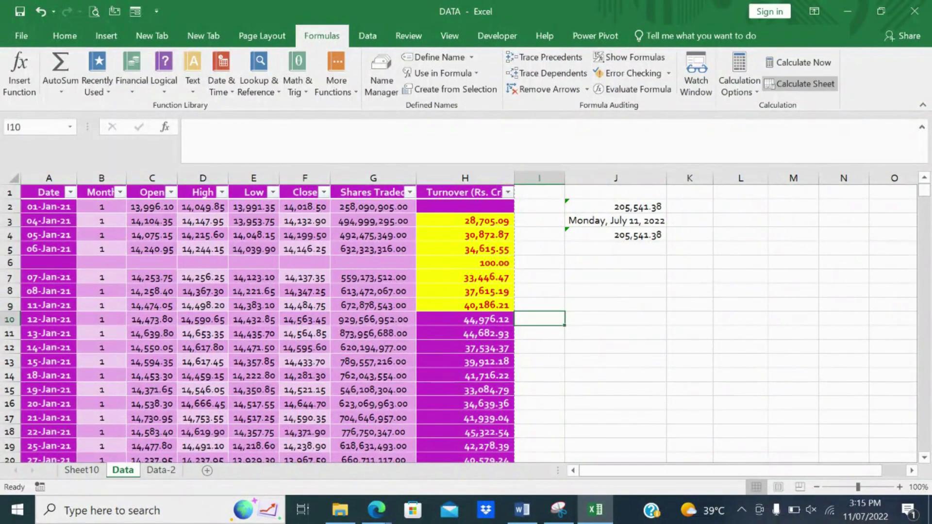
Copy the Turnover total 10,411,602.08 from H386 into Shares Traded cell G386
{"action": "left_click", "coordinate": [465, 334]}
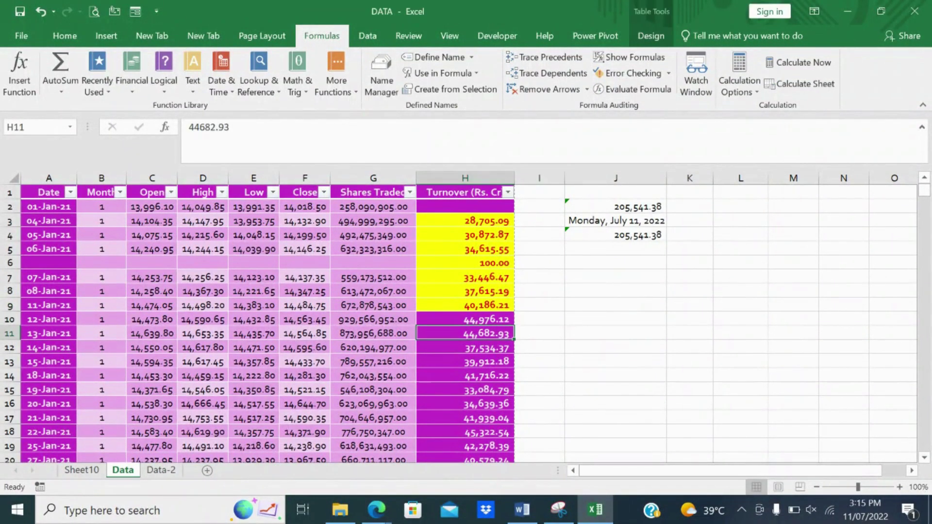
{"action": "key", "text": "ctrl+Down"}
{"action": "key", "text": "Left"}
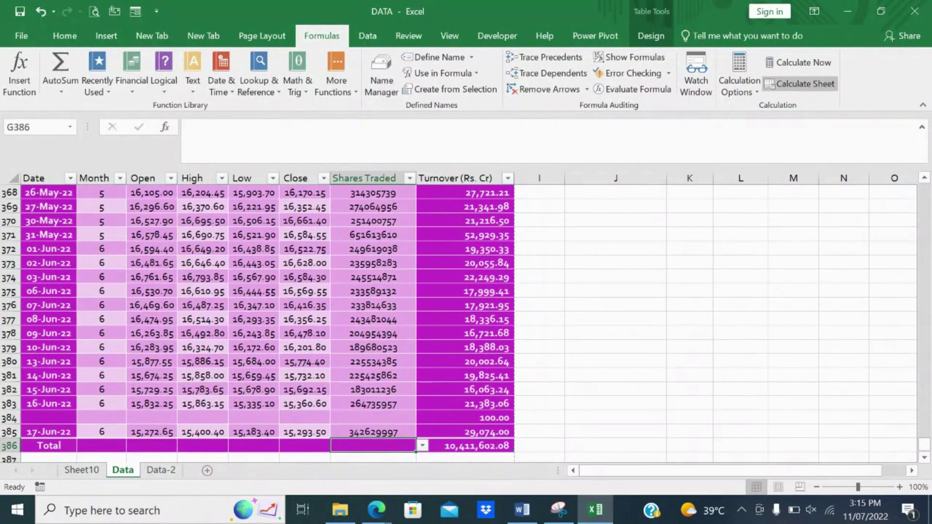
{"action": "key", "text": "Right"}
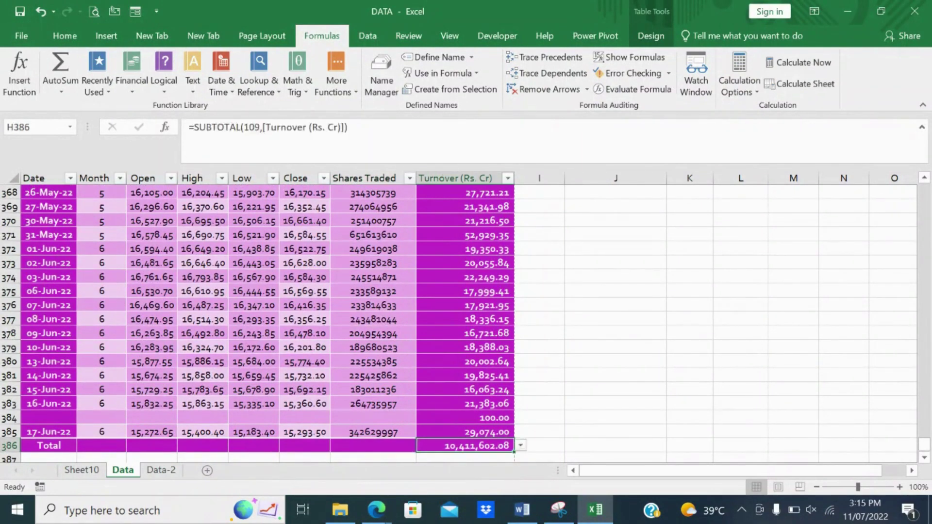
{"action": "key", "text": "ctrl+c"}
{"action": "key", "text": "Left"}
{"action": "key", "text": "ctrl+v"}
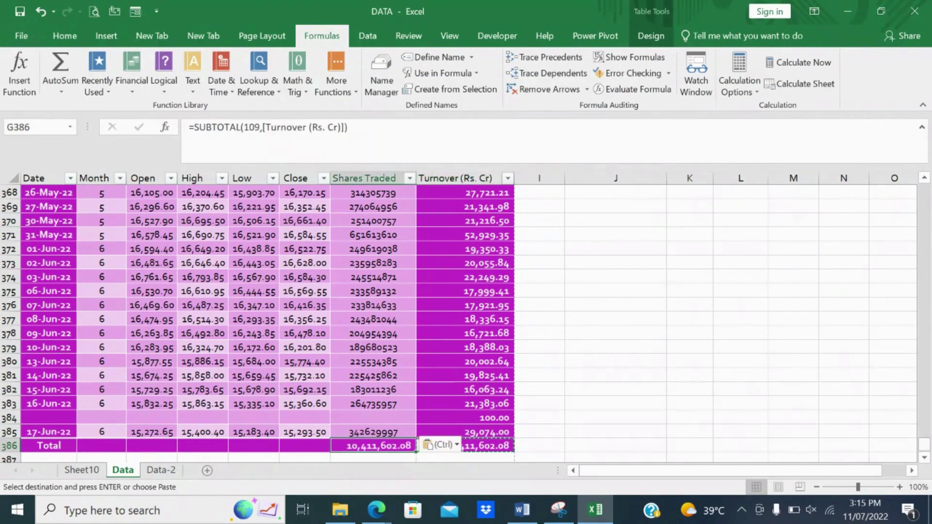
{"action": "left_click", "coordinate": [616, 404]}
Scroll to the table's top and run Calculate Sheet so J2 and J4 read 205,541.38
{"action": "scroll", "coordinate": [615, 404], "scroll_direction": "up", "scroll_amount": 11}
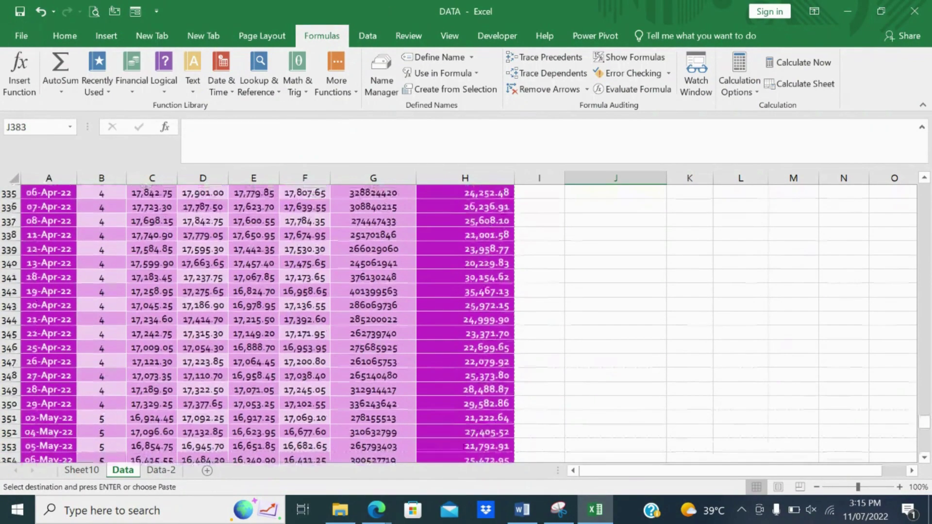
{"action": "left_click_drag", "start_coordinate": [925, 422], "coordinate": [925, 192]}
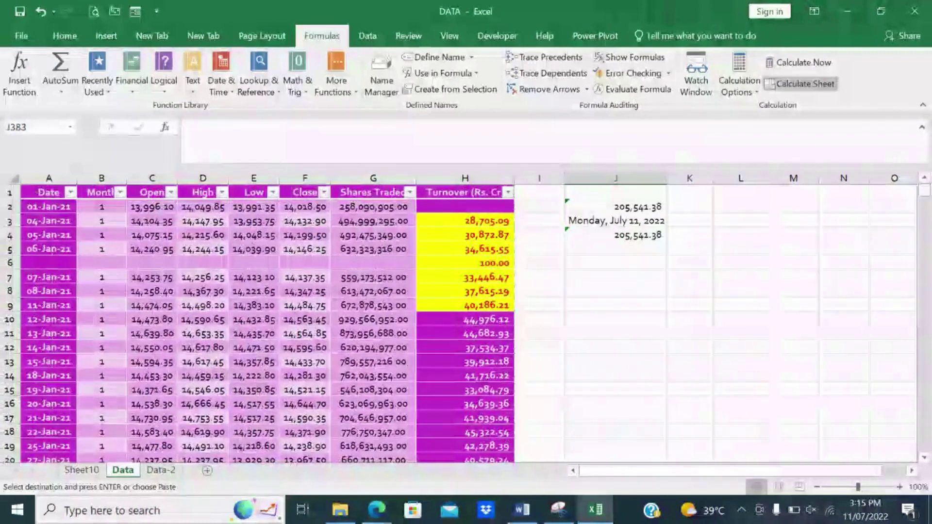
{"action": "left_click", "coordinate": [801, 83]}
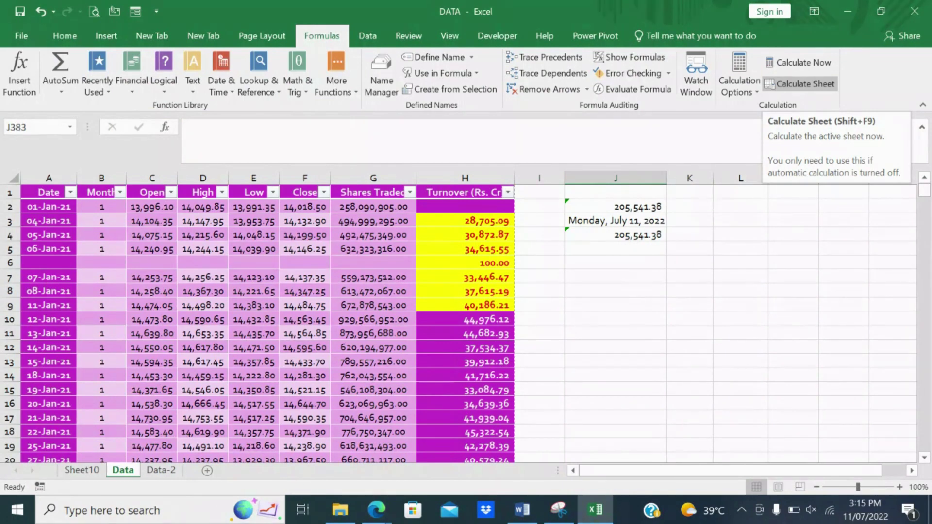
{"action": "left_click", "coordinate": [465, 206]}
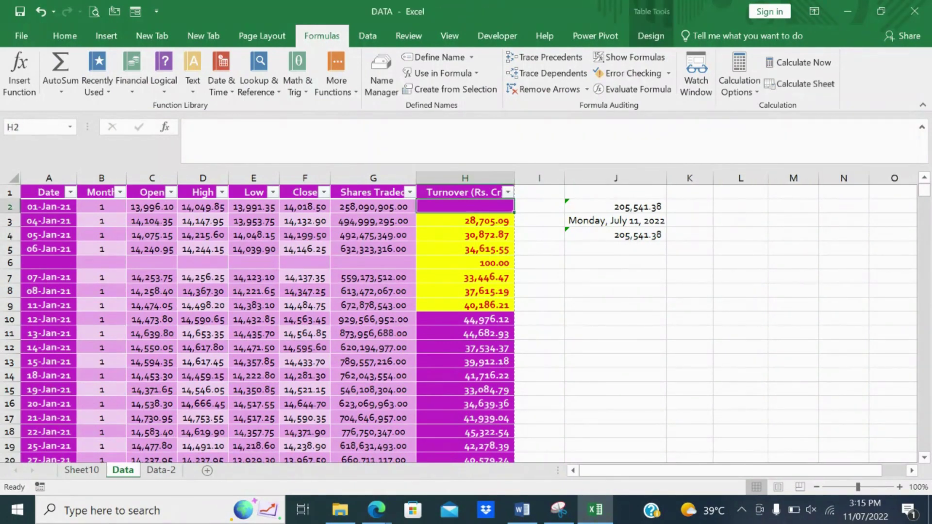
{"action": "left_click", "coordinate": [540, 206]}
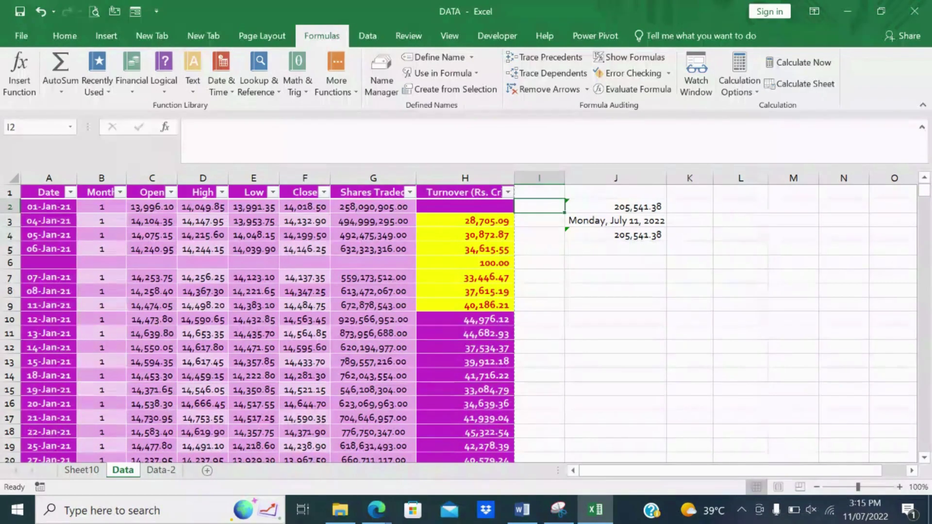